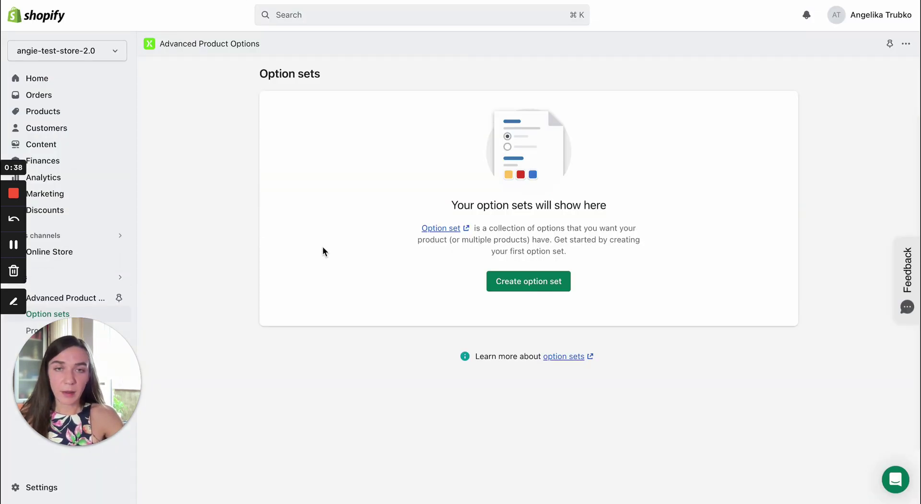
Create a new option set and name it 'Test set'.
click(525, 281)
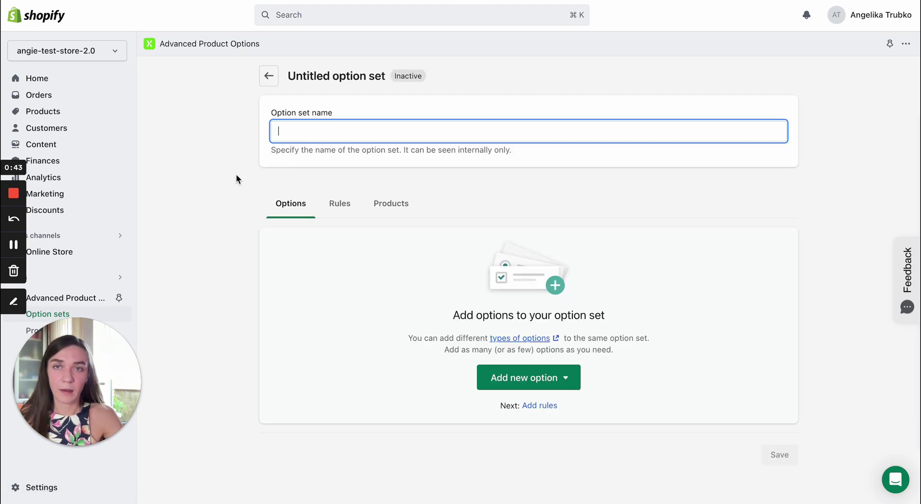
click(220, 161)
click(325, 138)
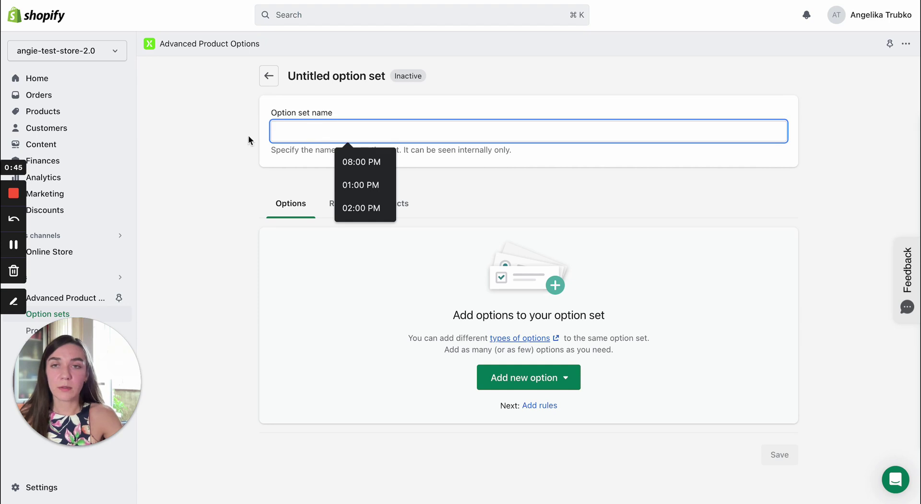
click(214, 145)
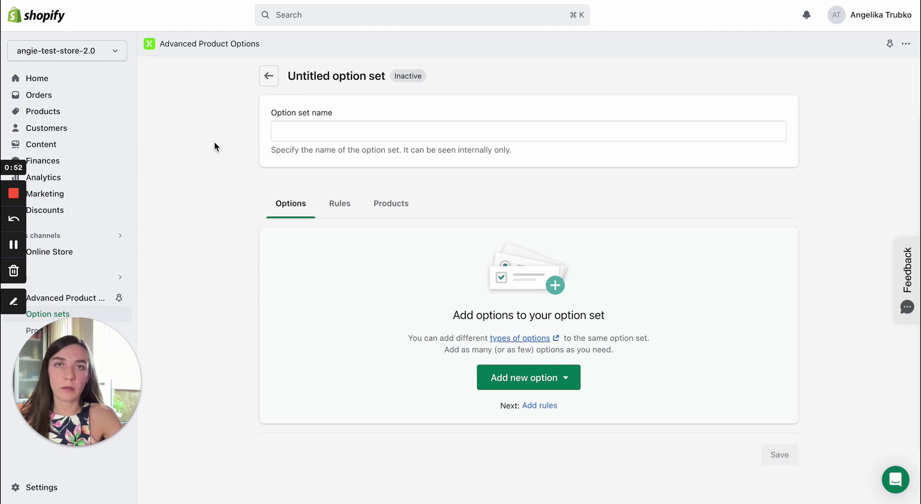
click(338, 130)
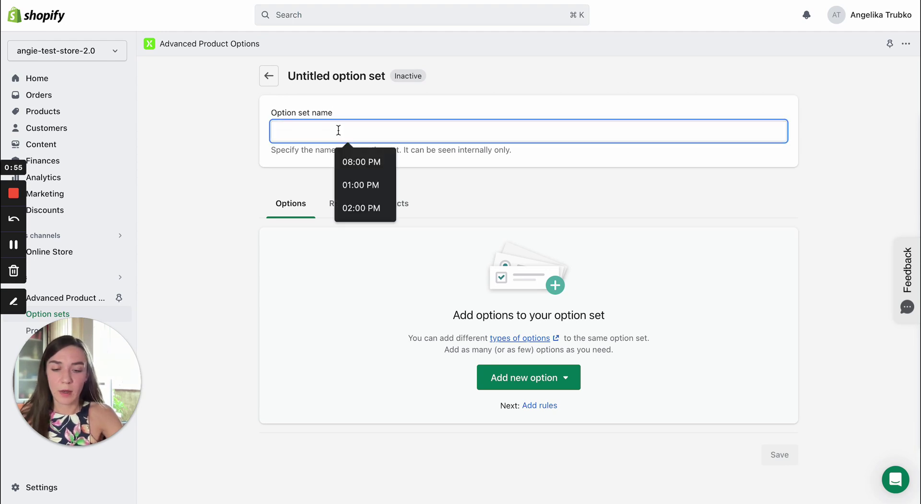
text(Test s)
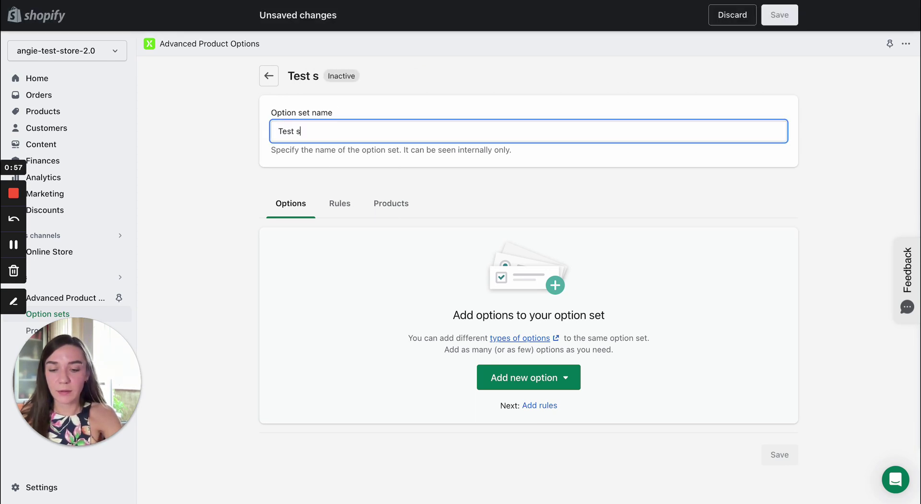
text(et)
click(221, 206)
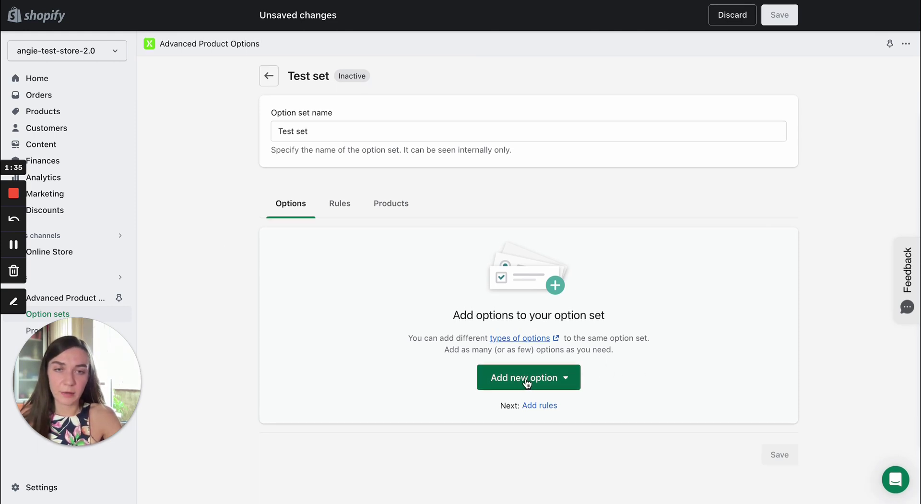
Add a Swatch-type option to the Test set from the option type list.
click(543, 380)
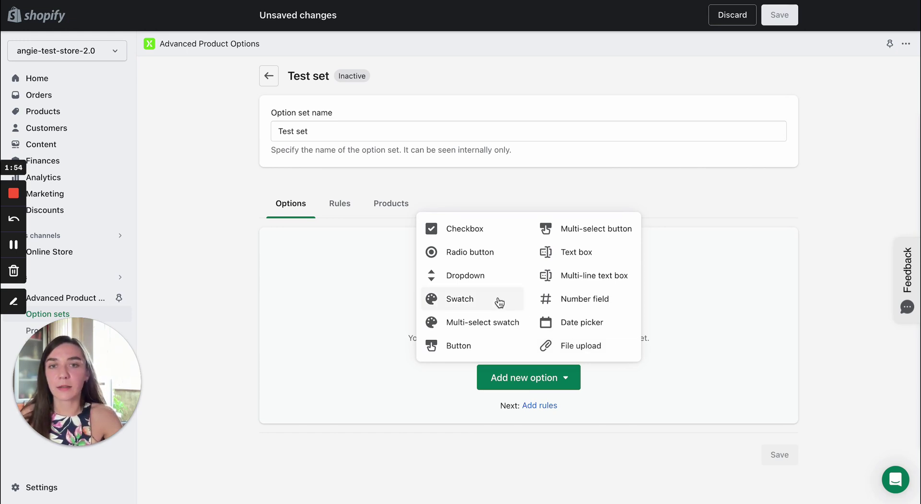
click(458, 301)
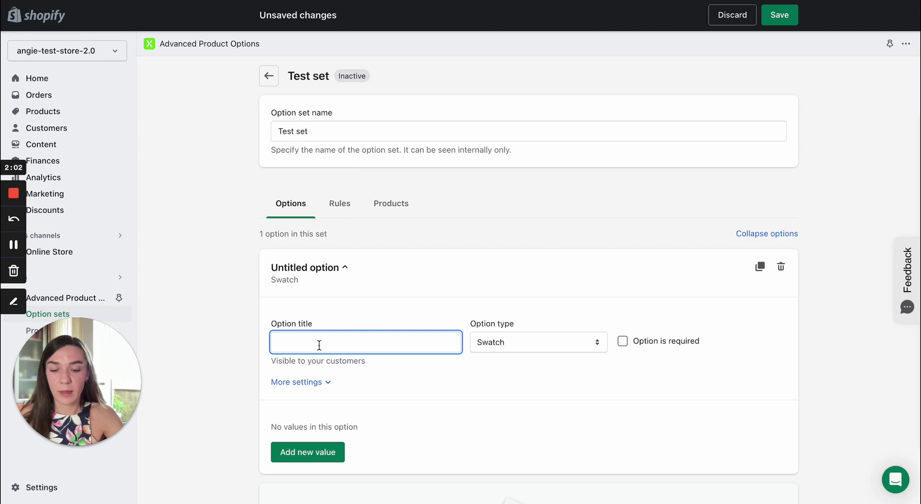
Title the swatch option 'Color' and mark it as required.
text(Color)
click(603, 372)
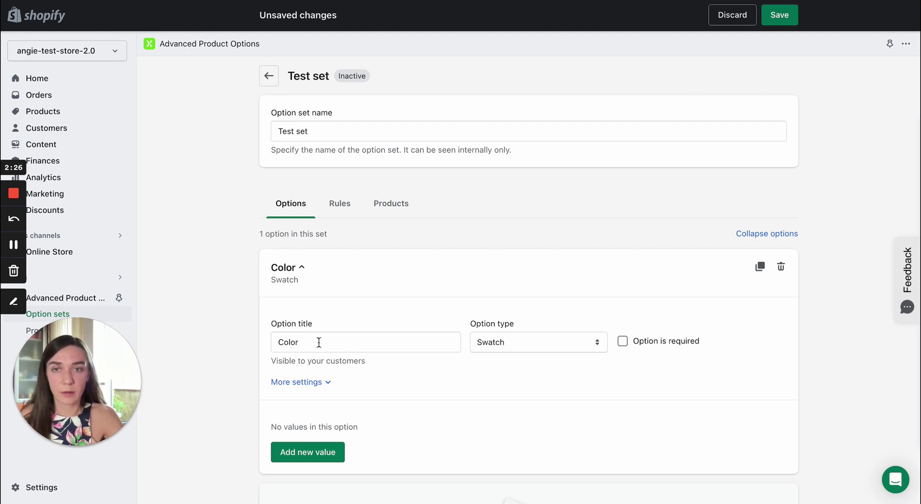
click(622, 340)
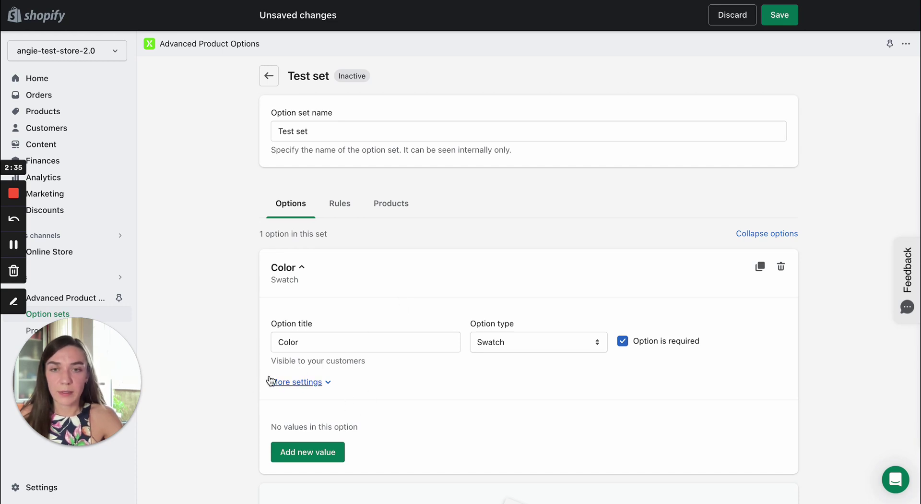
Expand the Color option's extra settings, leave the nickname blank, and enable Show quantity input box.
click(295, 383)
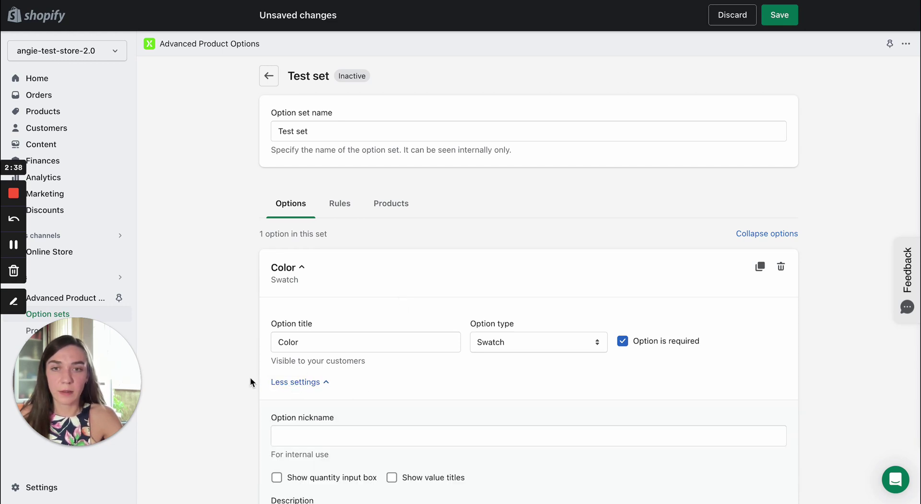
scroll(232, 358, down, 4)
scroll(231, 359, down, 2)
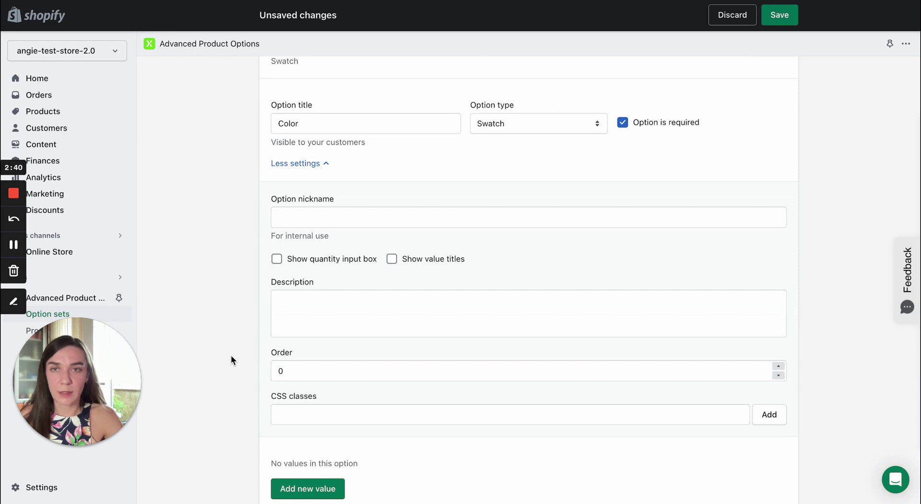
click(324, 206)
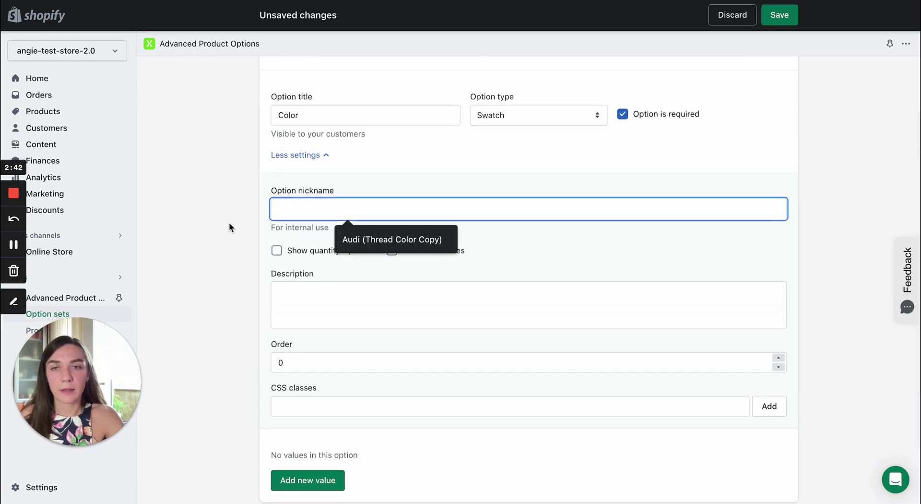
click(229, 223)
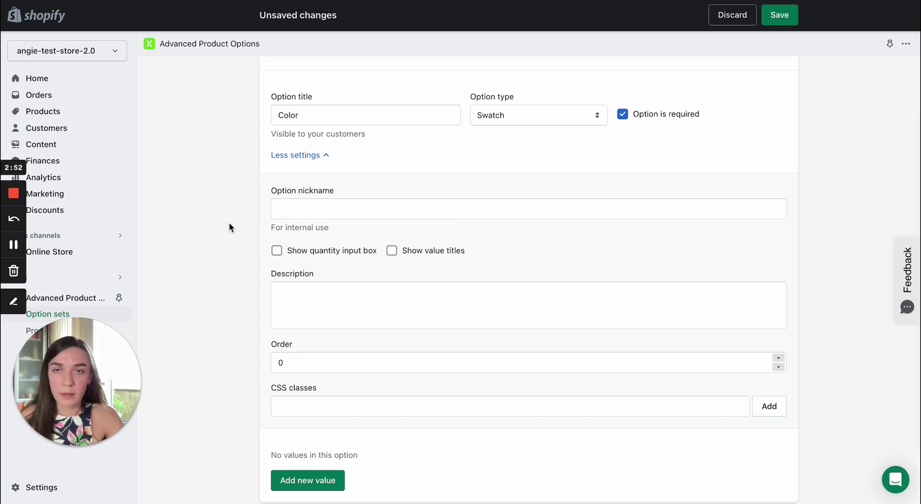
click(302, 211)
click(215, 201)
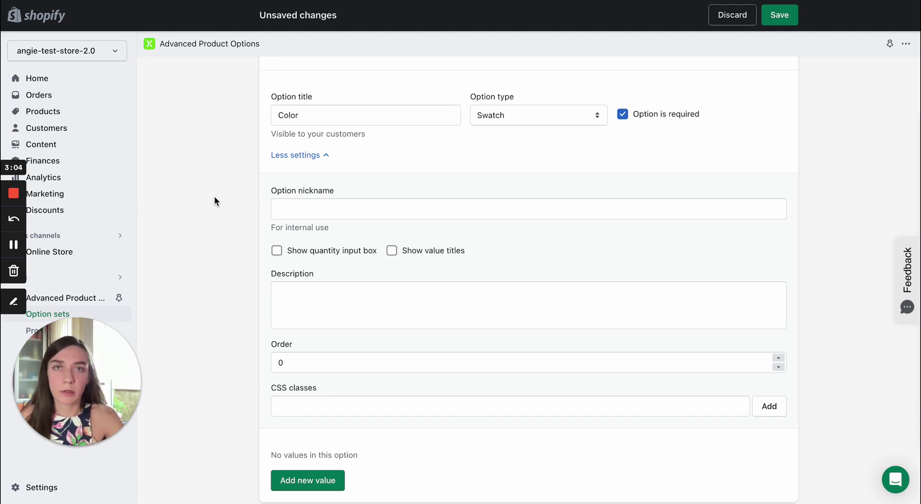
click(312, 210)
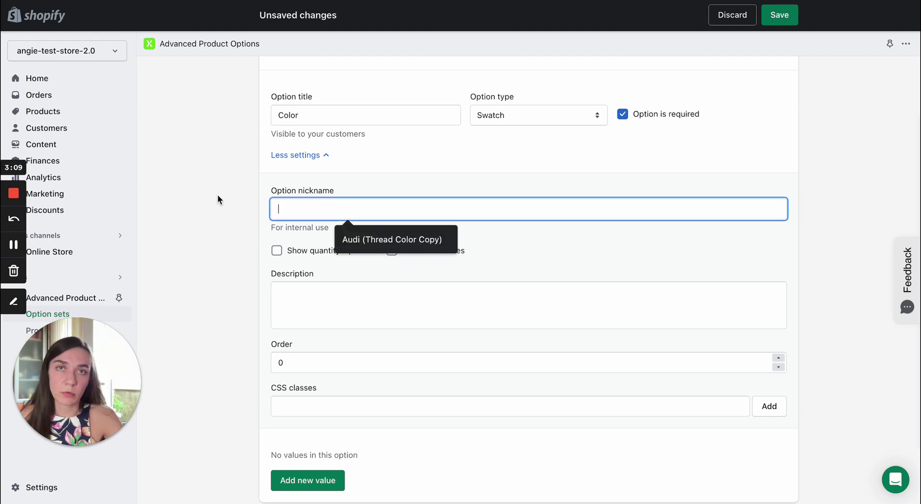
click(223, 257)
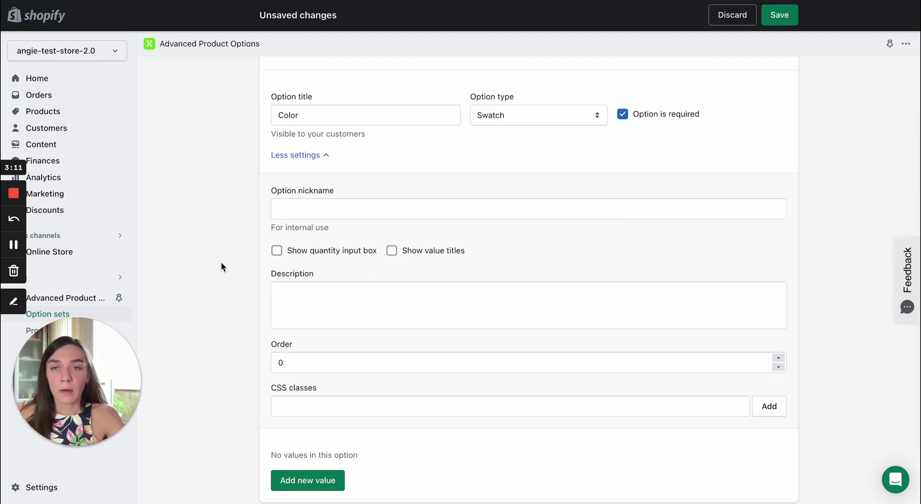
scroll(220, 261, down, 1)
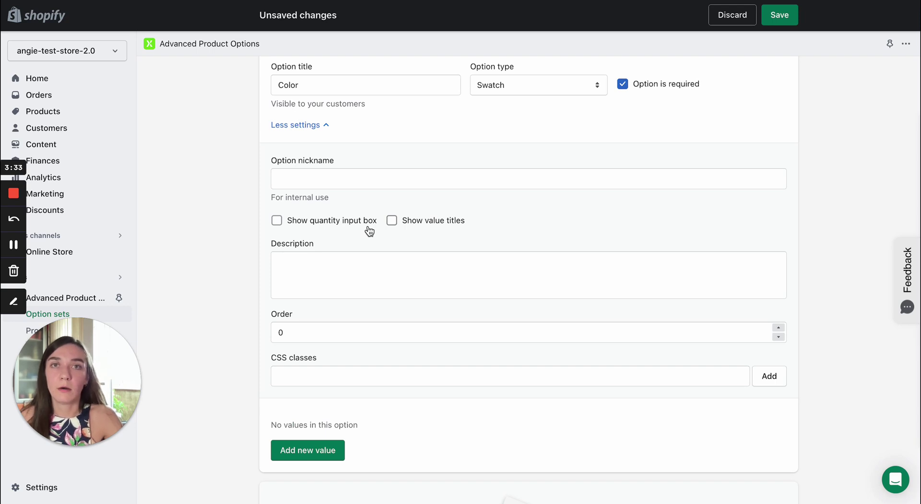
click(276, 221)
On the storefront product page, add the Food charms pack with a quantity of 2.
key(ctrl+Tab)
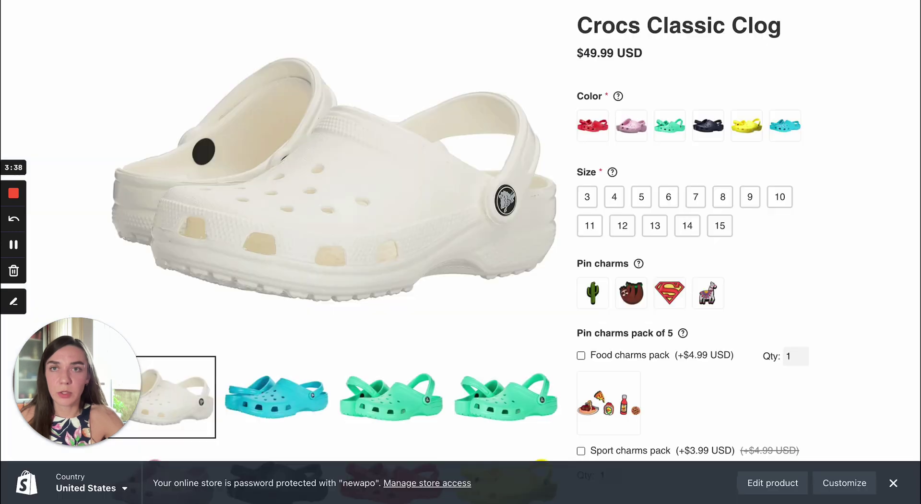
scroll(836, 267, down, 2)
scroll(806, 302, down, 3)
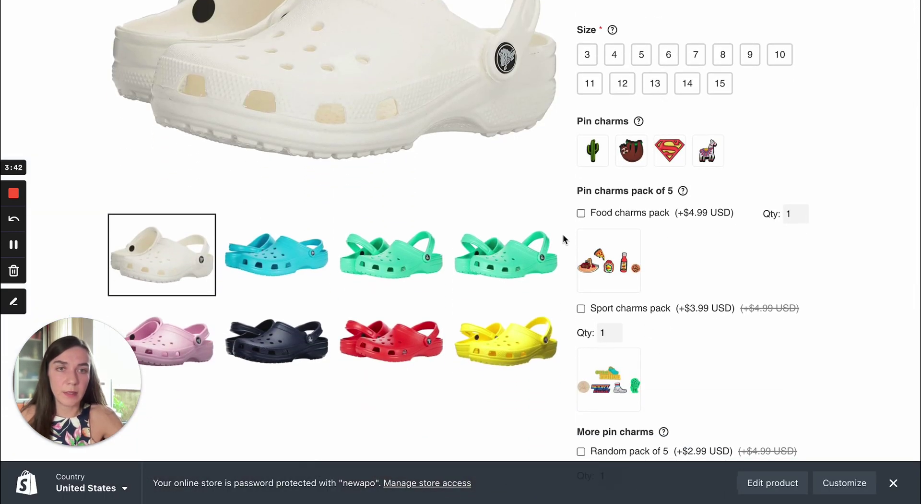
click(580, 212)
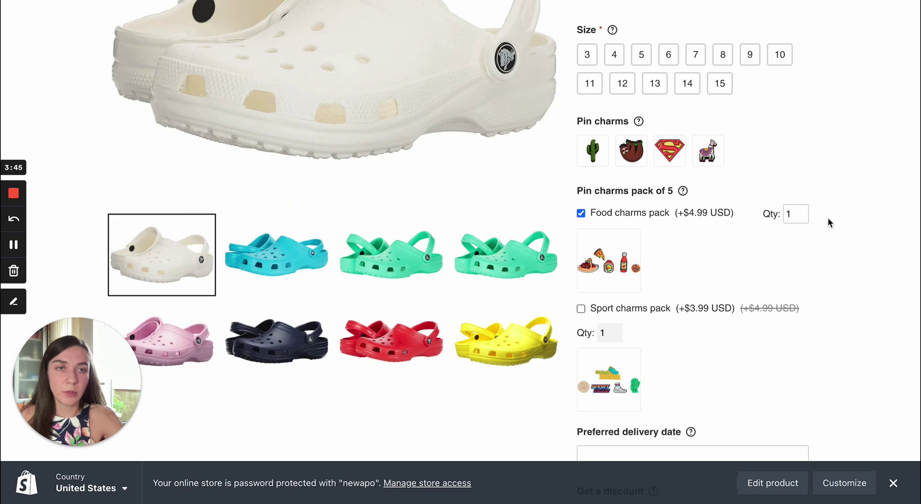
double_click(790, 214)
text(2)
click(789, 175)
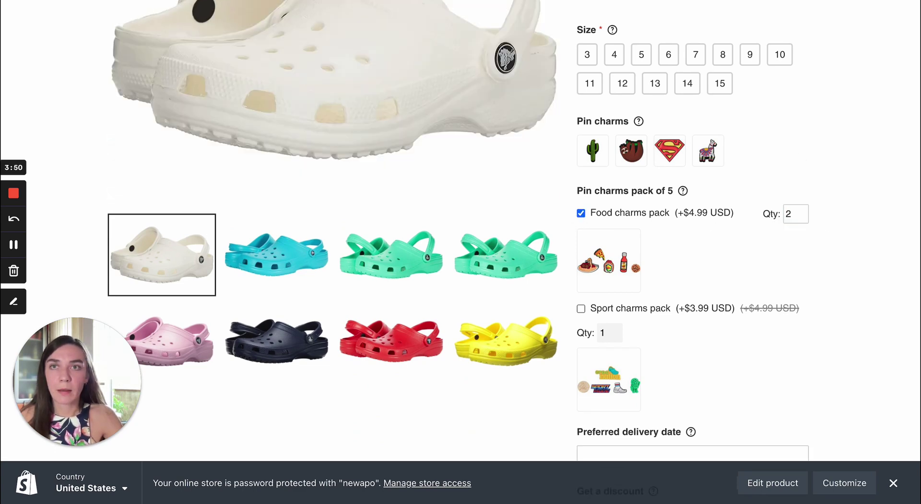
key(ctrl+shift+Tab)
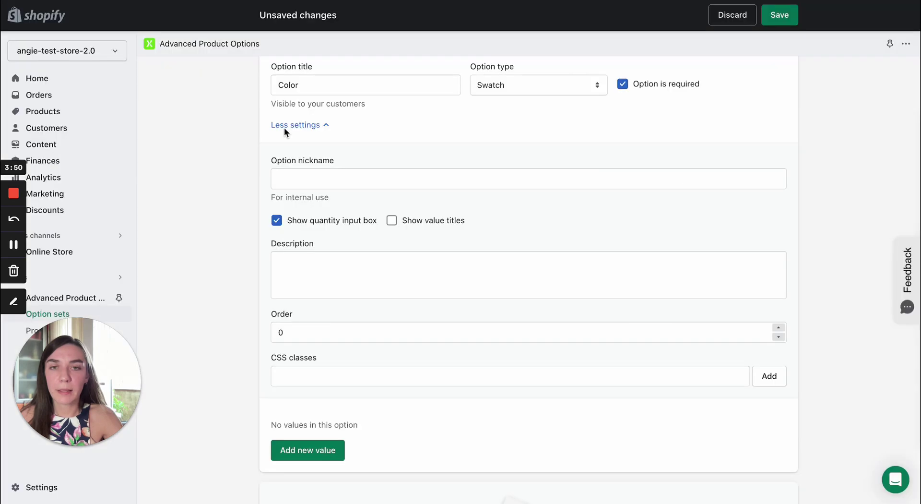
Enable Show value titles so the Color swatches display their names.
click(392, 221)
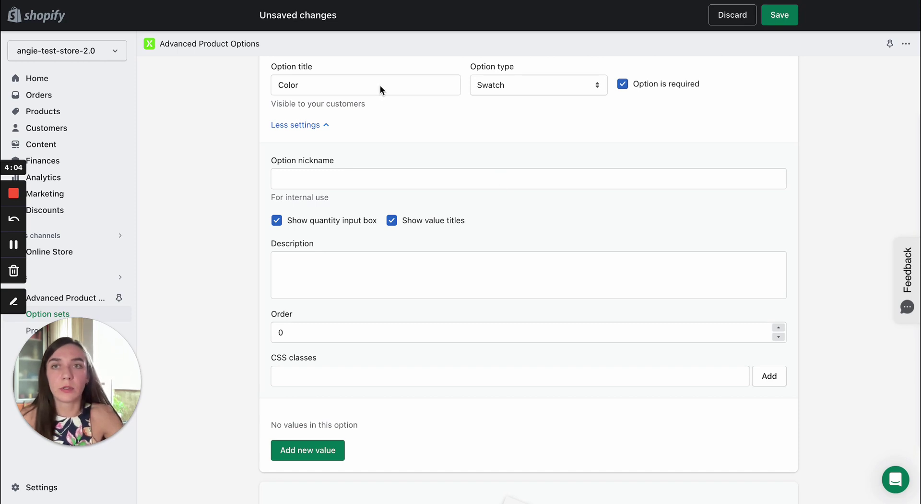
click(291, 1)
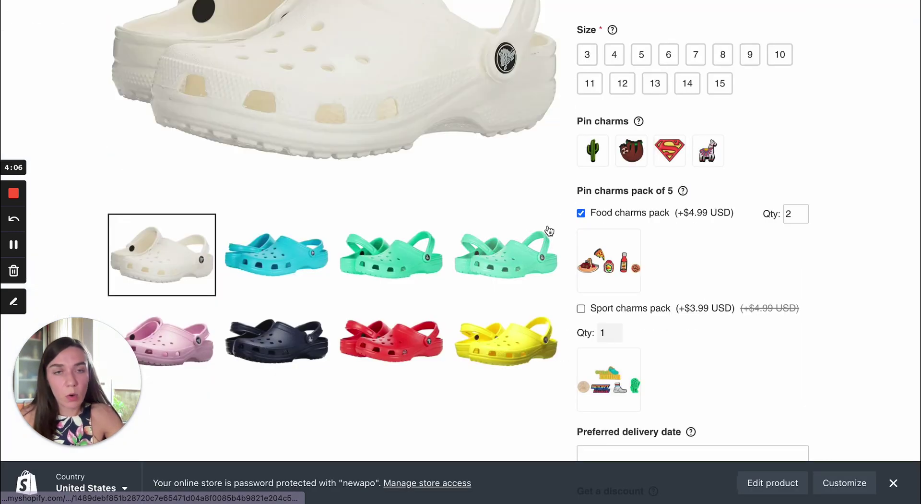
scroll(643, 177, up, 1)
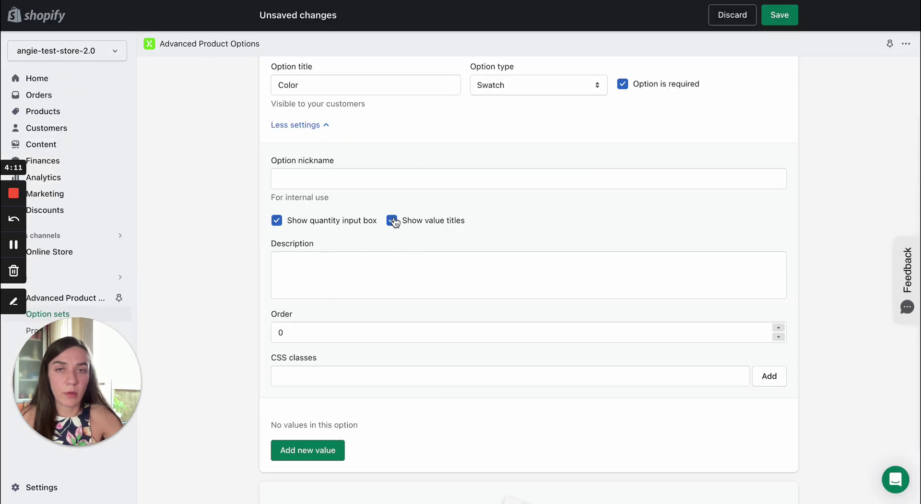
click(392, 220)
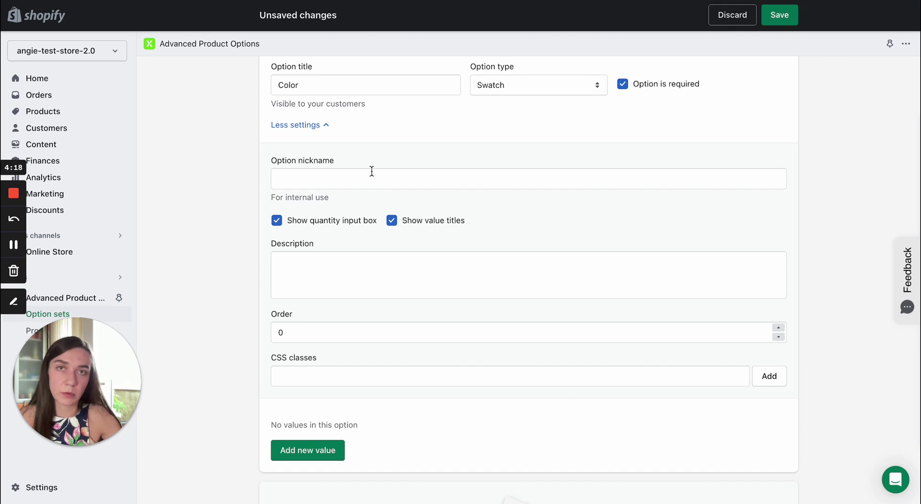
Focus the Color option's Description field and compare it against the storefront product page.
scroll(294, 237, down, 1)
click(296, 246)
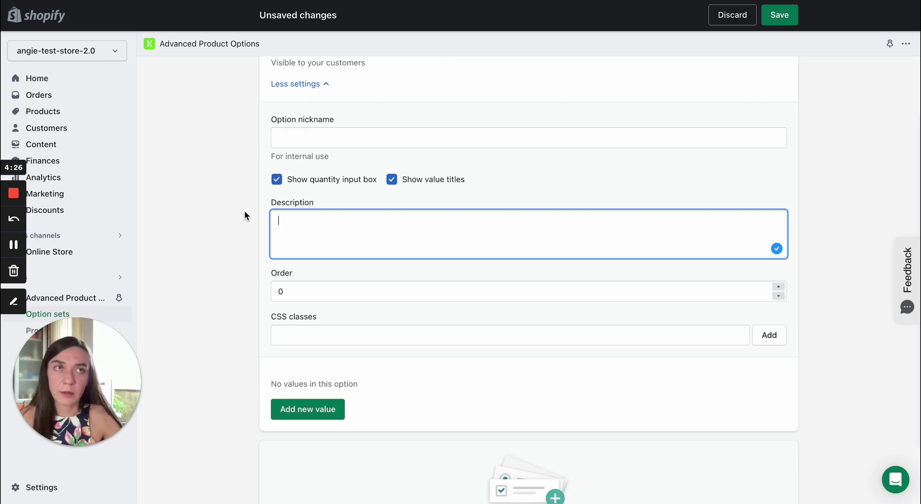
key(ctrl+Tab)
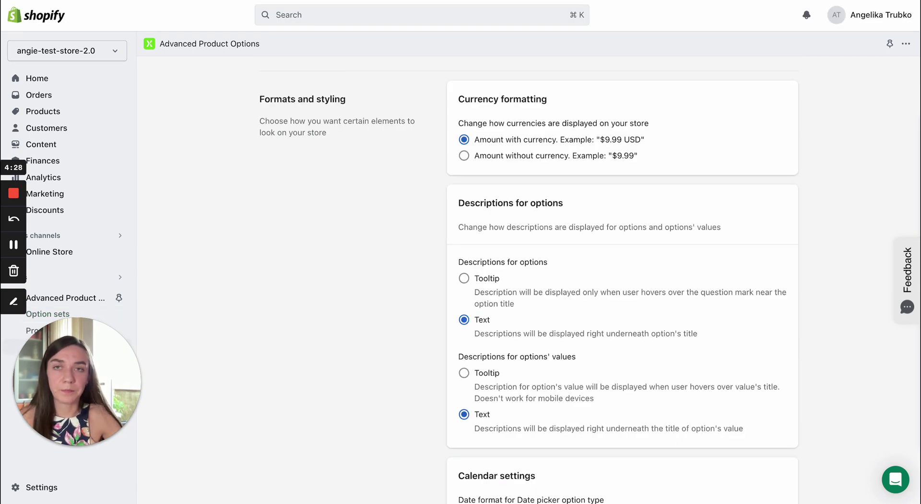
key(ctrl+Tab)
scroll(569, 181, up, 1)
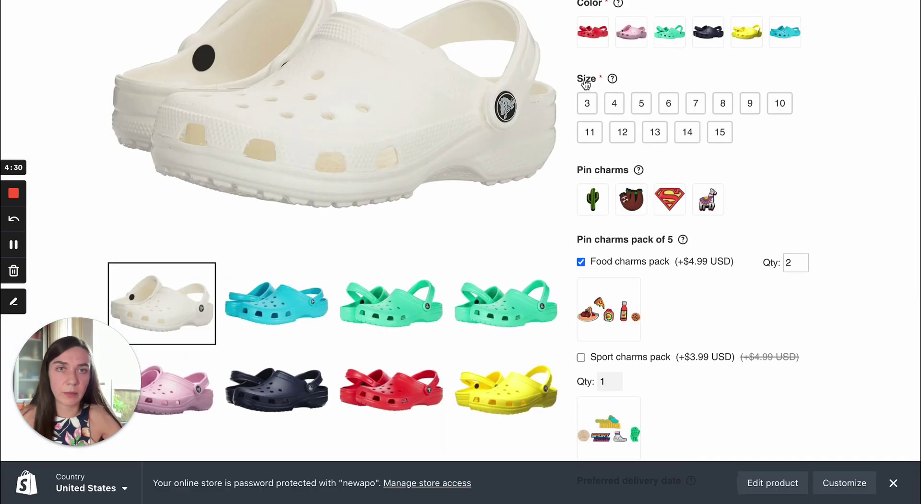
mouse_move(613, 80)
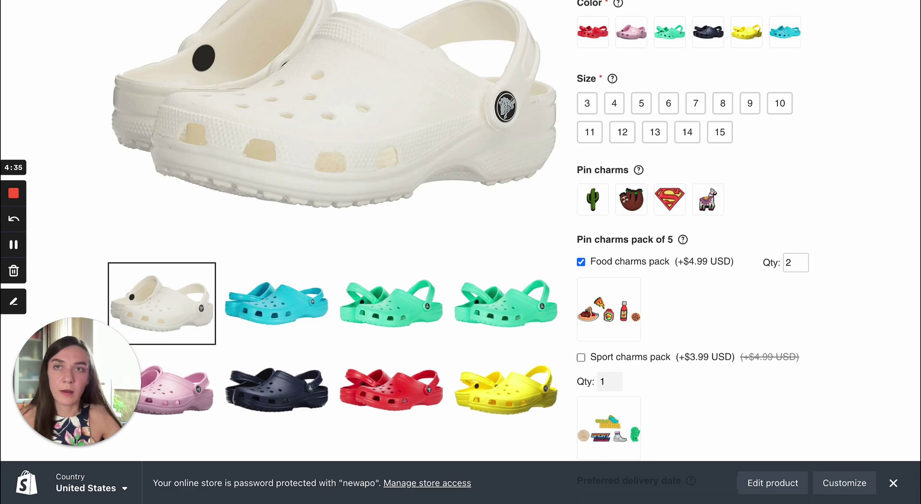
key(ctrl+shift+Tab)
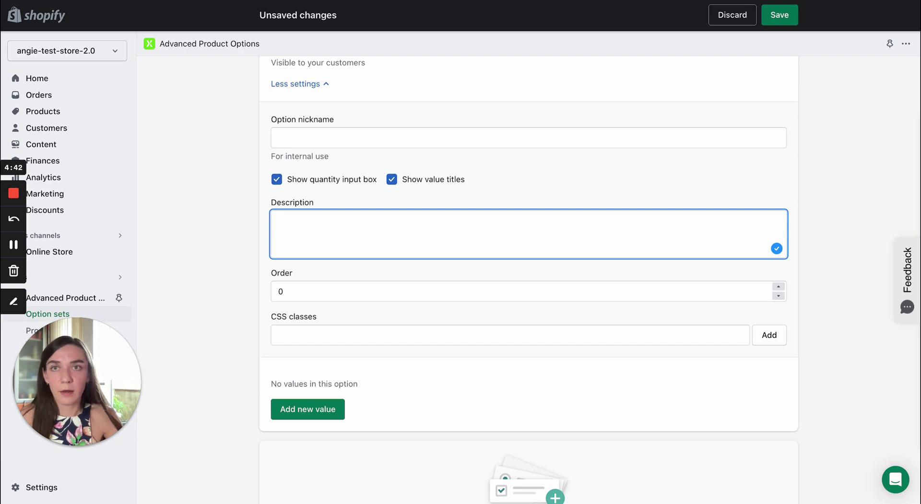
In the app's settings, switch Descriptions for options from Text to Tooltip.
key(ctrl+Tab)
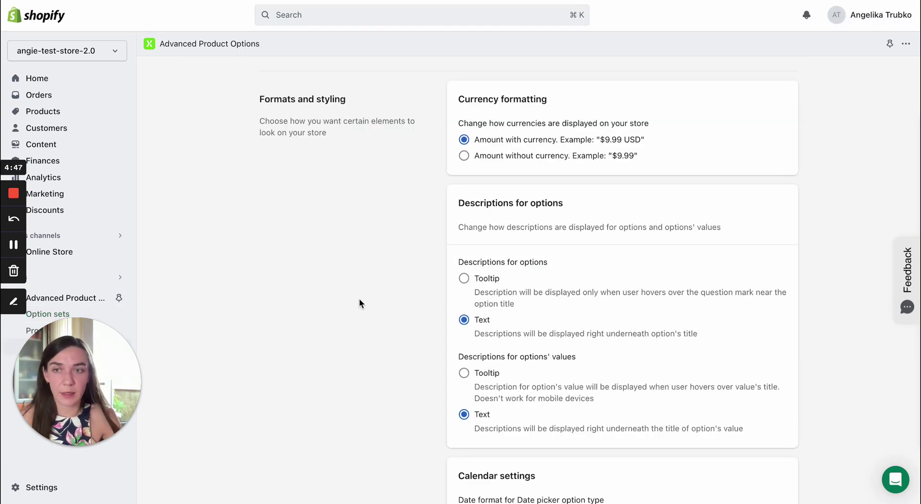
drag(94, 347, 216, 336)
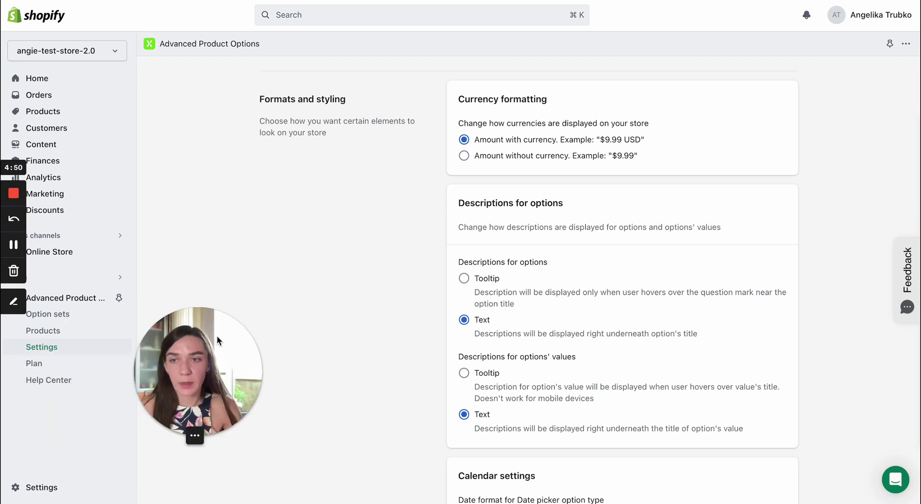
drag(193, 433, 74, 433)
click(465, 280)
scroll(341, 113, down, 1)
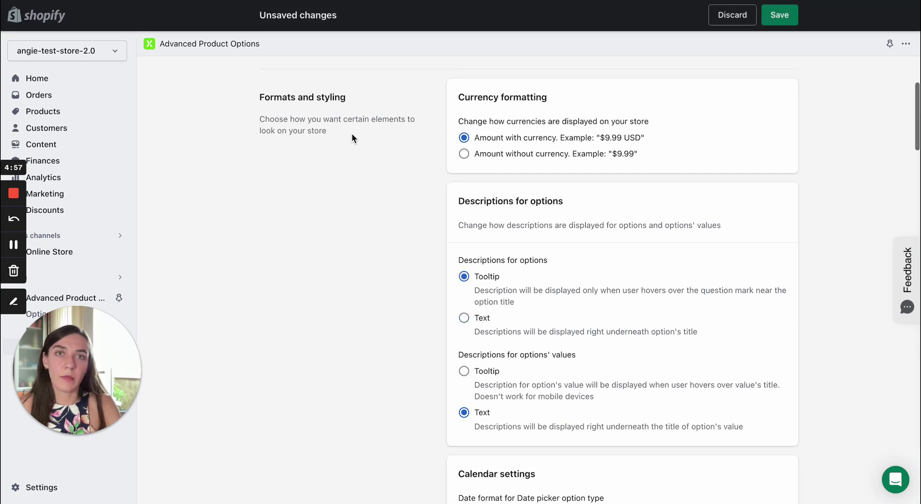
Preview the Pin charms help tooltip on the storefront product page.
key(ctrl+Tab)
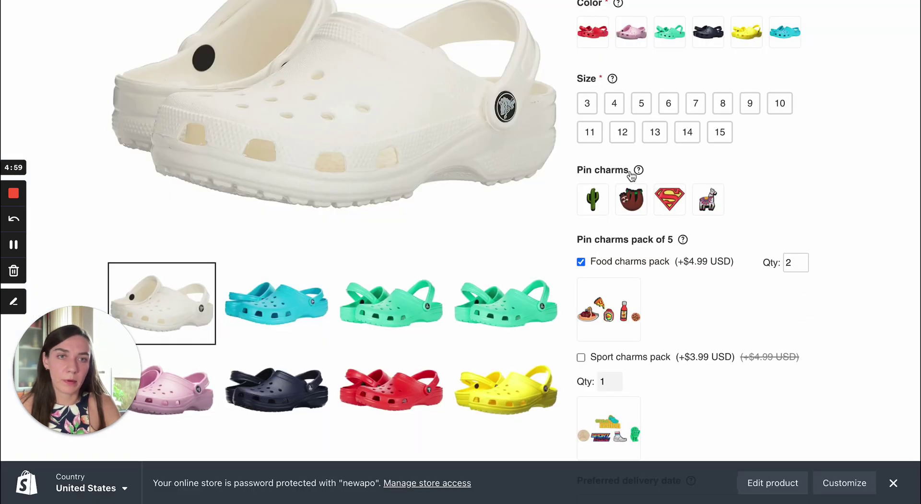
mouse_move(639, 171)
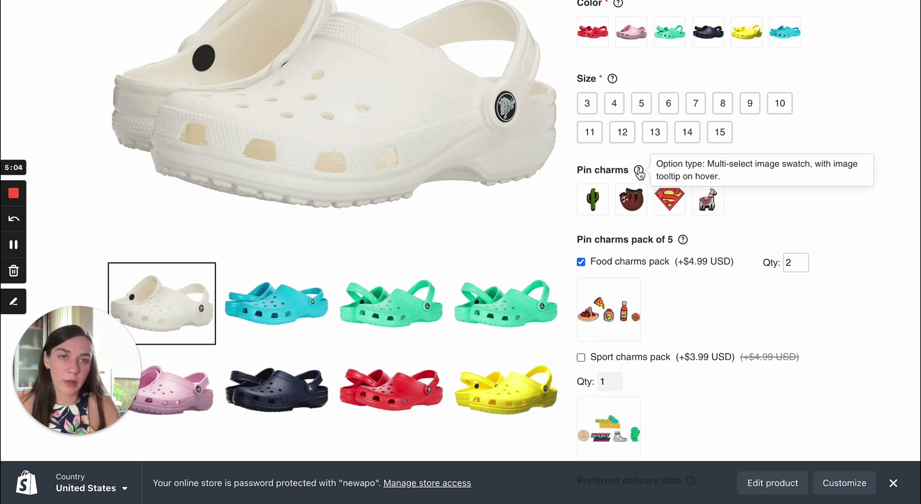
key(ctrl+shift+Tab)
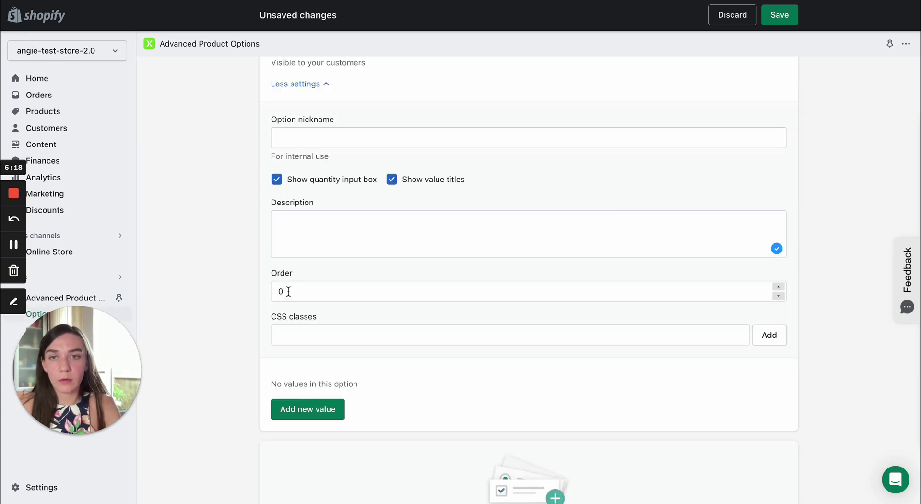
drag(287, 291, 272, 291)
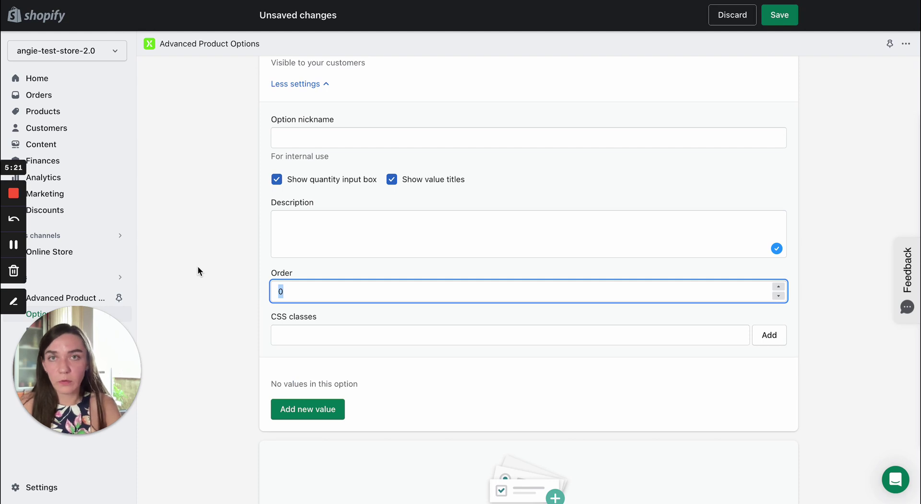
scroll(205, 284, down, 4)
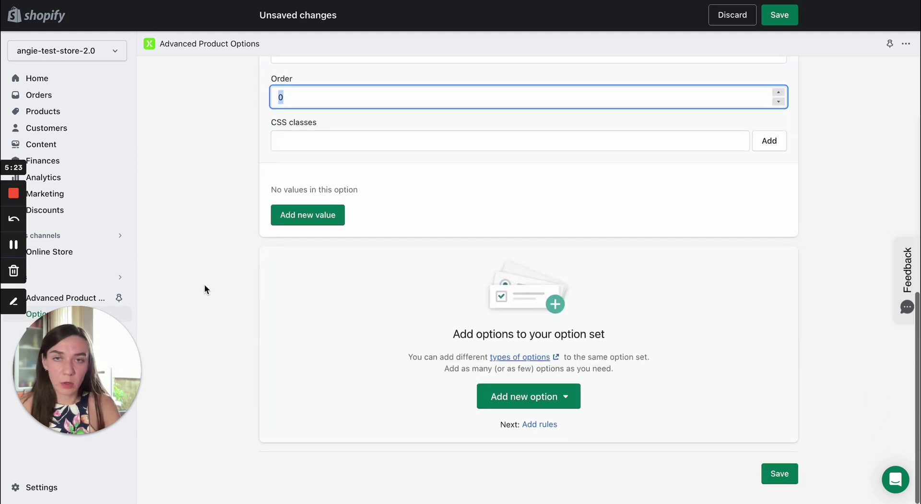
scroll(221, 252, up, 5)
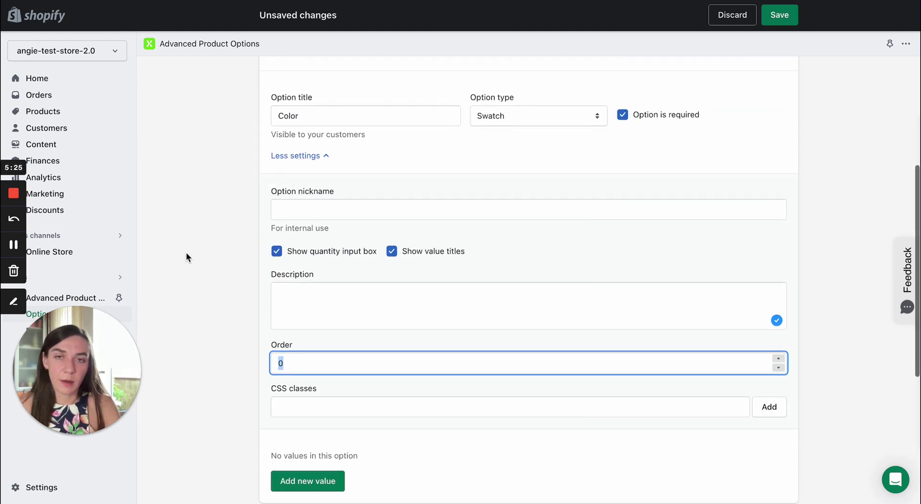
scroll(187, 252, down, 2)
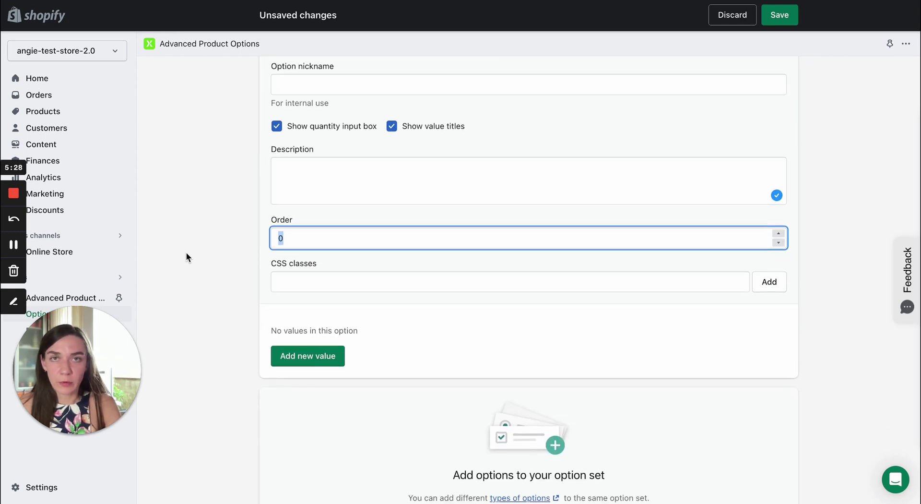
click(214, 231)
scroll(238, 271, down, 1)
scroll(238, 269, down, 1)
click(298, 239)
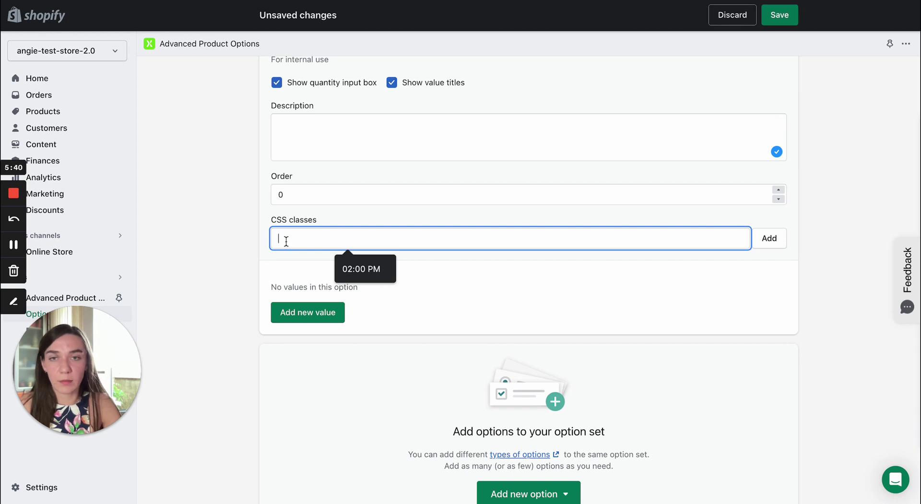
scroll(208, 209, up, 10)
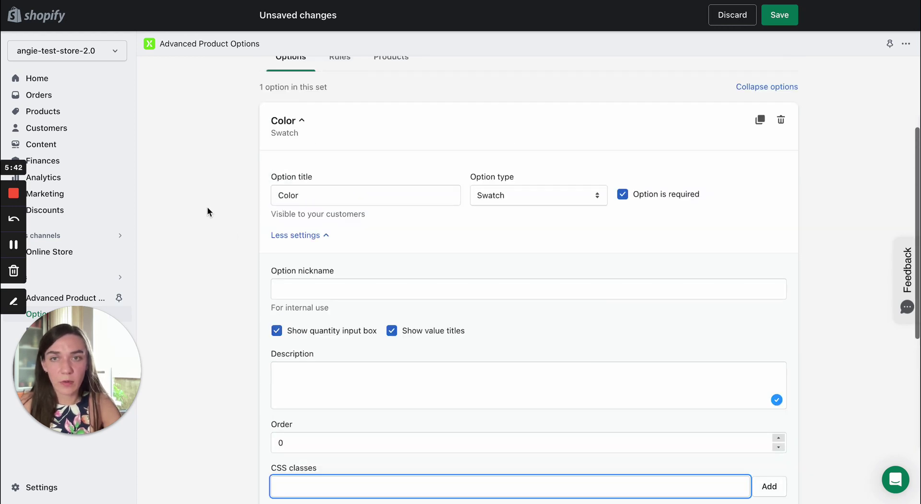
scroll(205, 283, down, 1)
scroll(205, 283, up, 1)
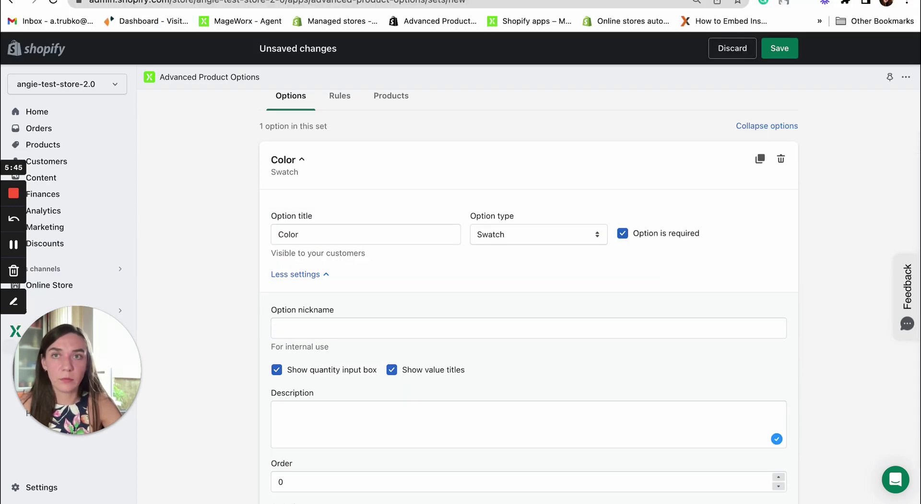
click(460, 12)
scroll(262, 219, down, 13)
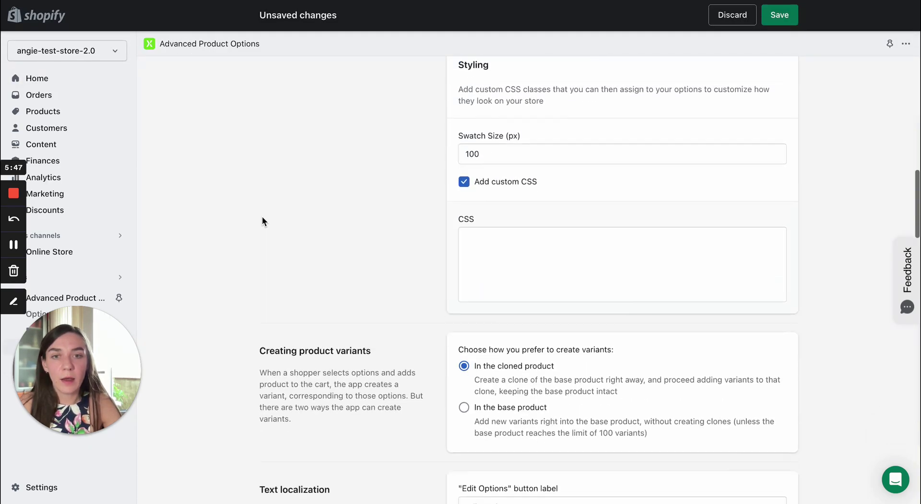
scroll(262, 221, up, 1)
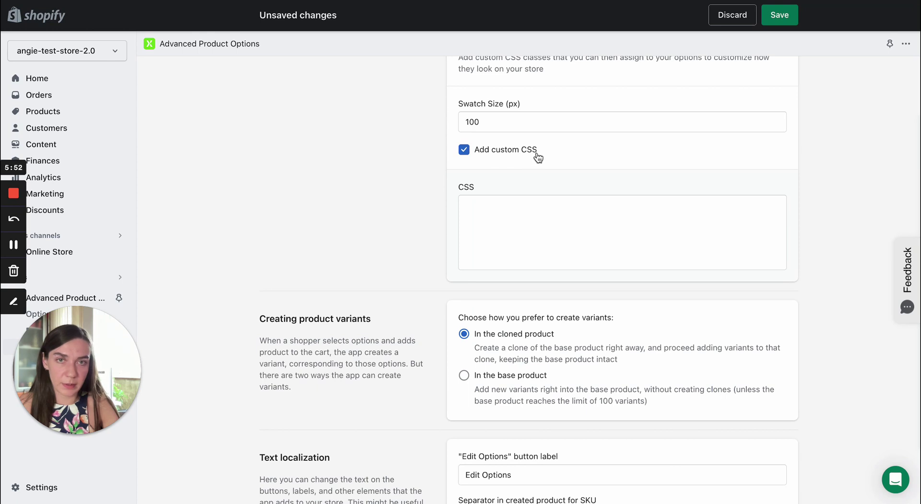
click(485, 222)
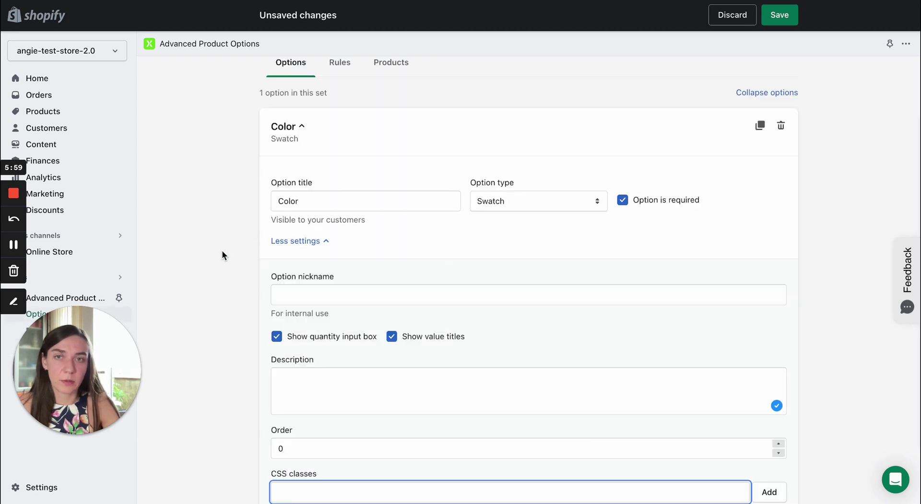
Add a new value titled 'Moss' to the Color option.
scroll(222, 251, down, 2)
click(208, 284)
scroll(209, 284, down, 2)
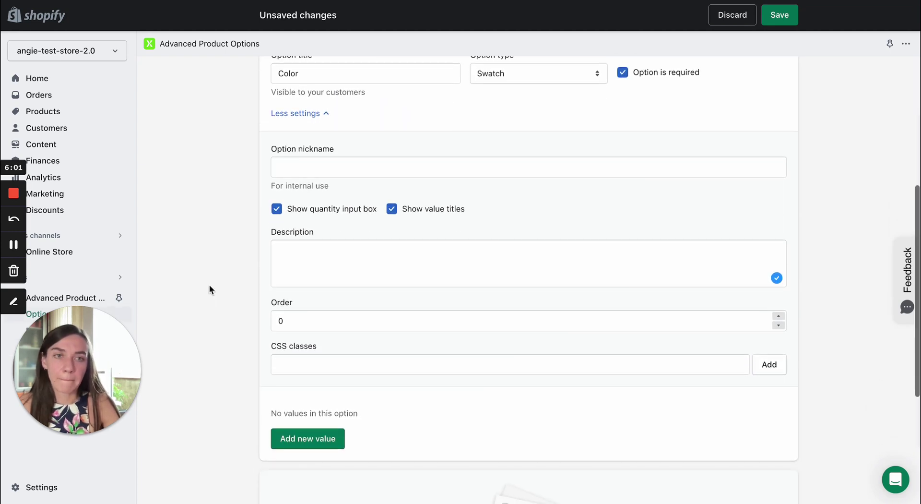
scroll(209, 284, down, 1)
scroll(209, 284, down, 1)
scroll(209, 284, up, 2)
scroll(209, 284, up, 3)
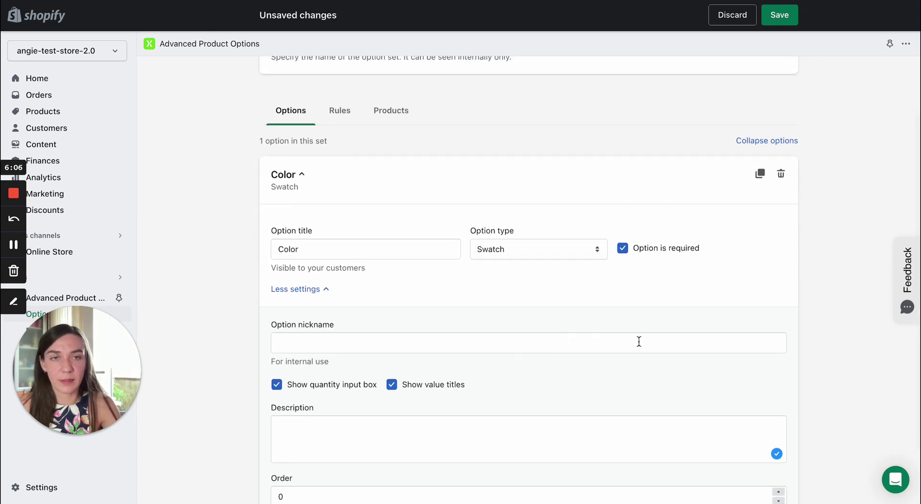
scroll(242, 180, down, 5)
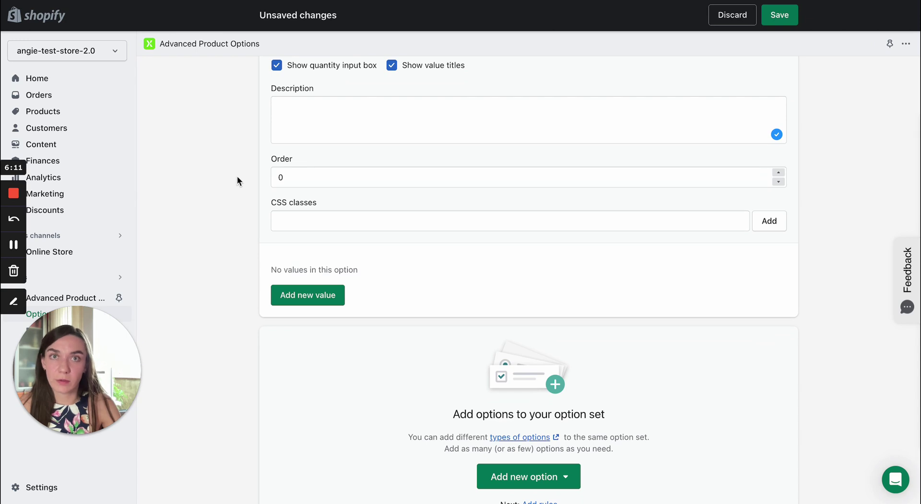
click(308, 294)
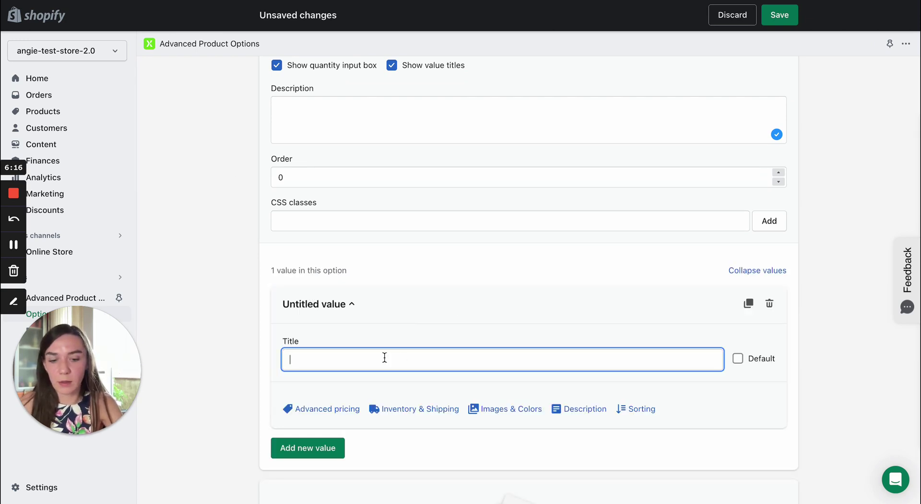
text(Moss)
scroll(288, 321, down, 1)
click(220, 283)
Reveal the Moss value's Advanced pricing settings.
scroll(218, 279, down, 1)
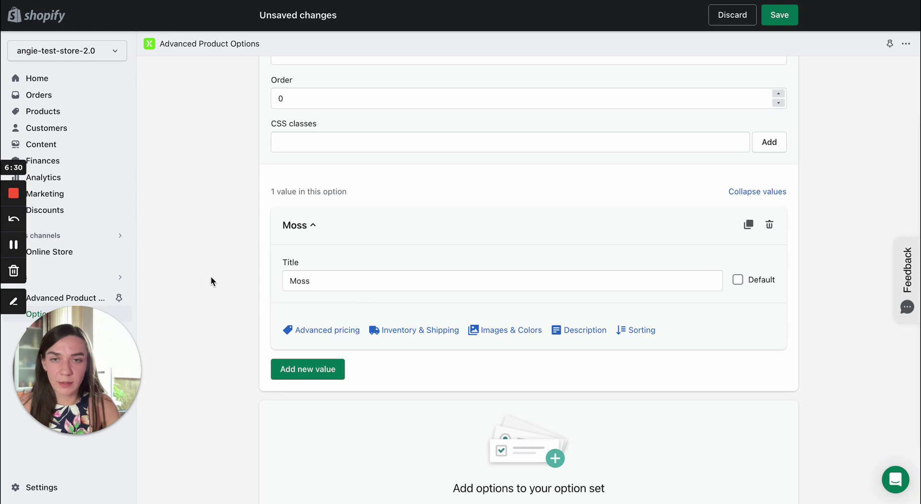
scroll(212, 284, down, 2)
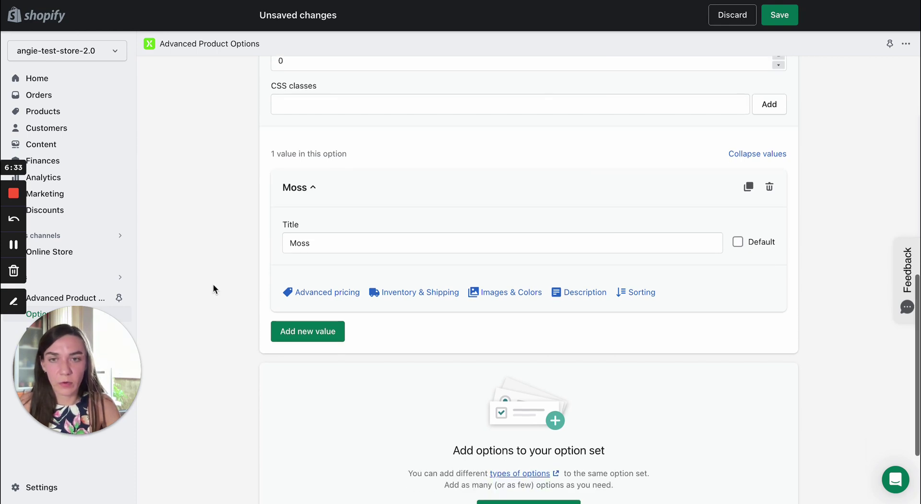
click(330, 299)
scroll(214, 271, down, 1)
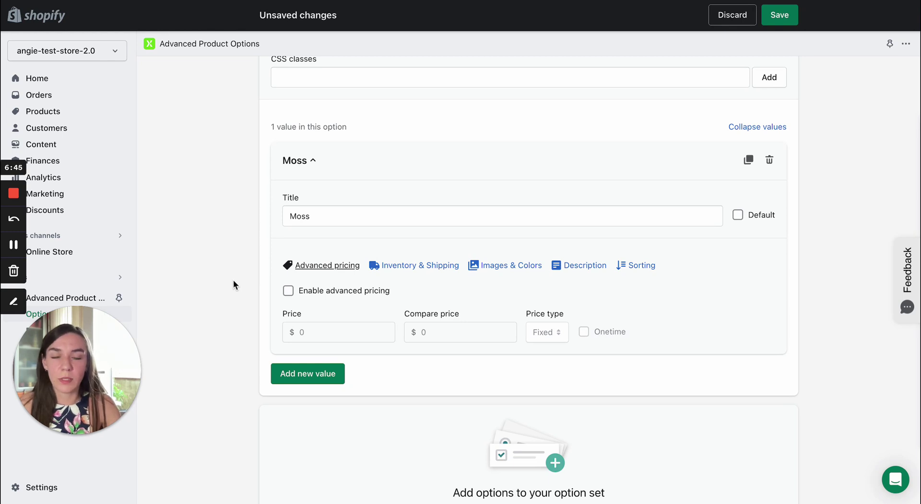
Enable advanced pricing on the Moss value with a price of $5.
click(288, 293)
scroll(235, 282, down, 1)
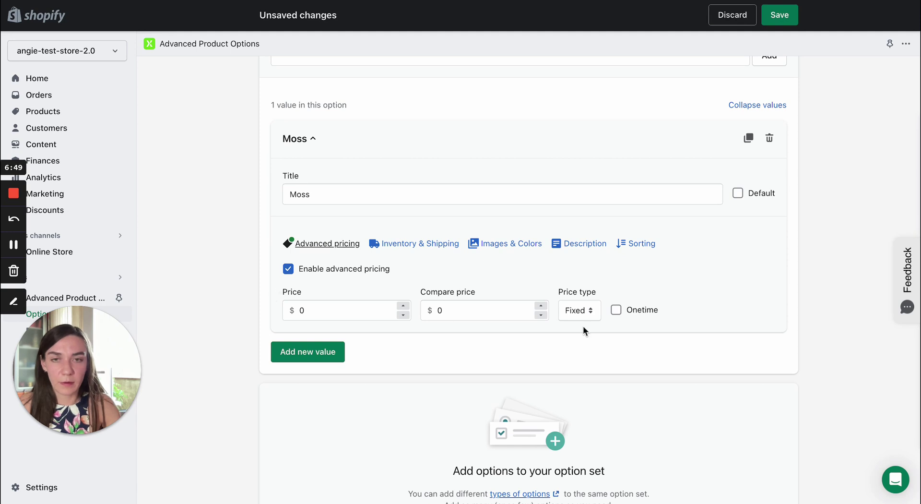
click(319, 319)
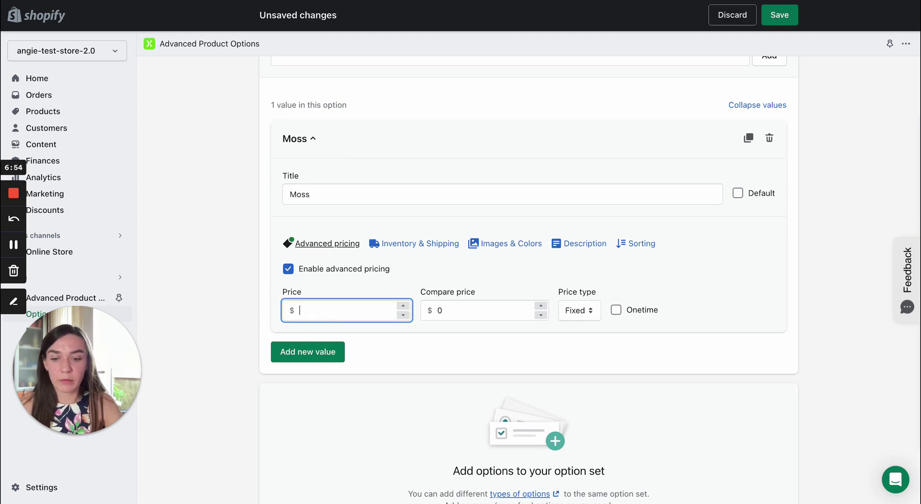
text(5)
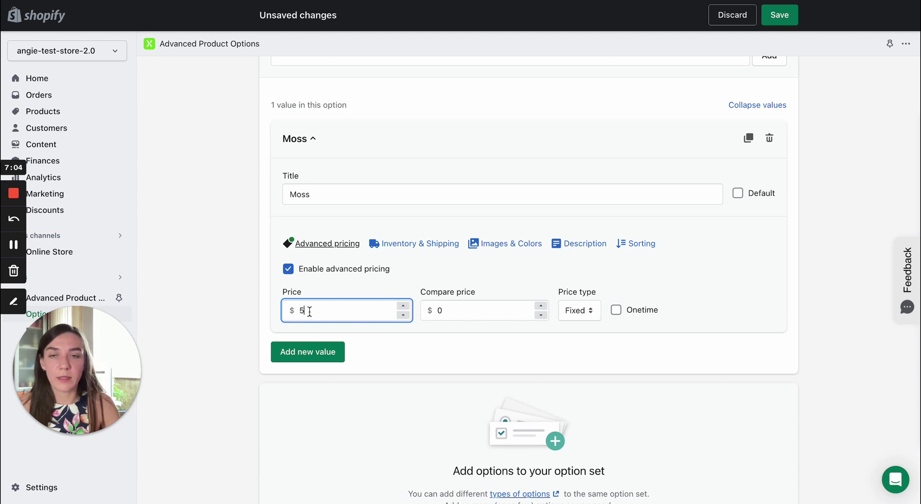
click(209, 269)
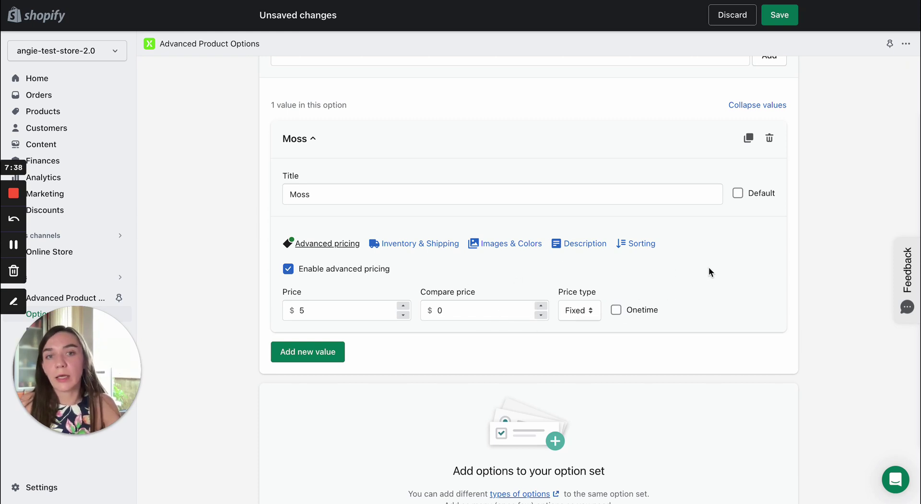
click(577, 309)
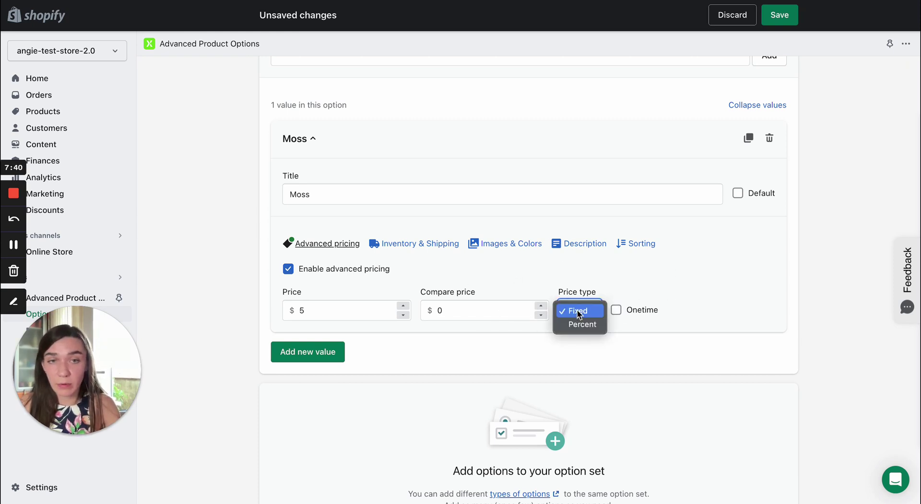
click(319, 324)
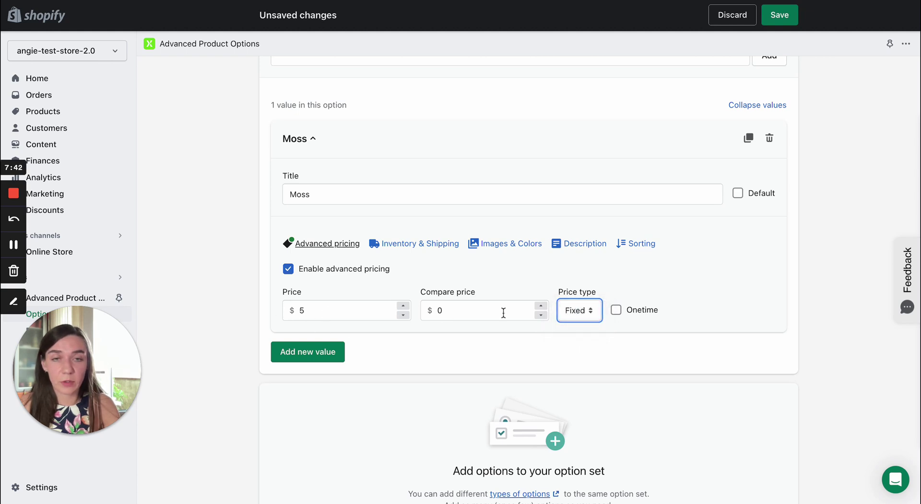
click(583, 312)
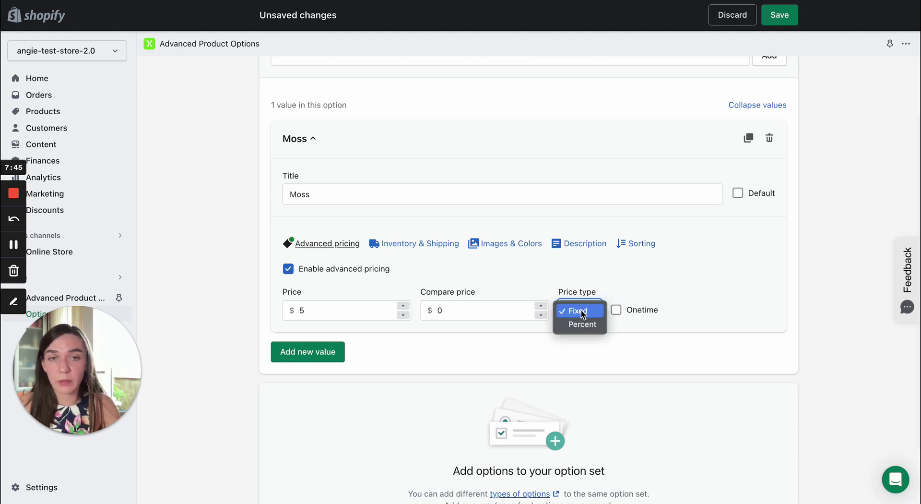
click(580, 324)
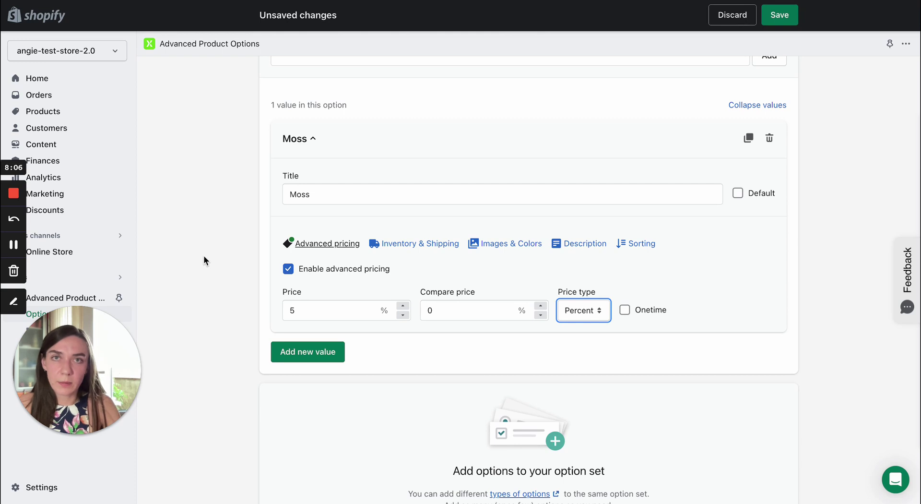
click(582, 311)
click(576, 298)
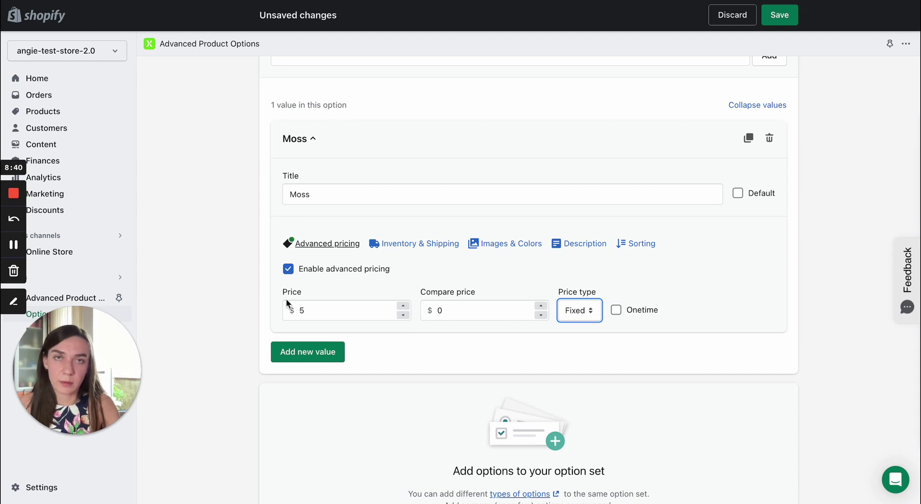
click(247, 289)
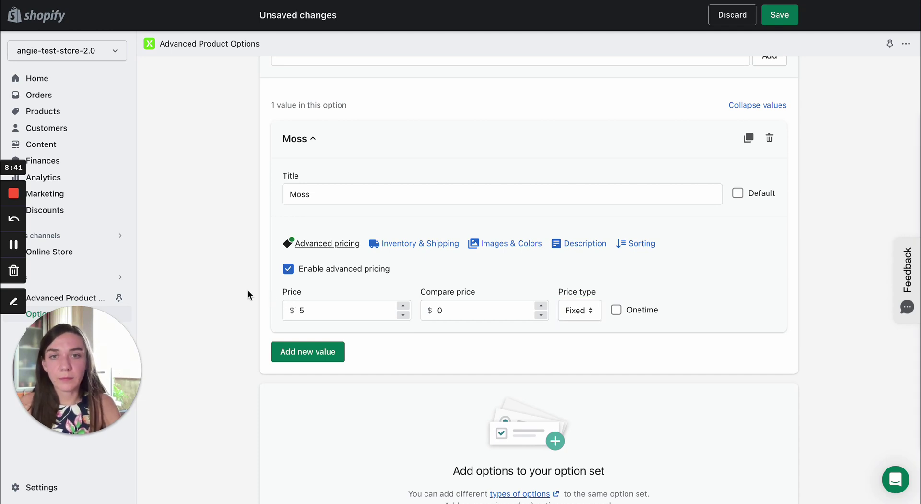
Turn on inventory settings for the Moss value and set its SKU to 'test'.
click(420, 245)
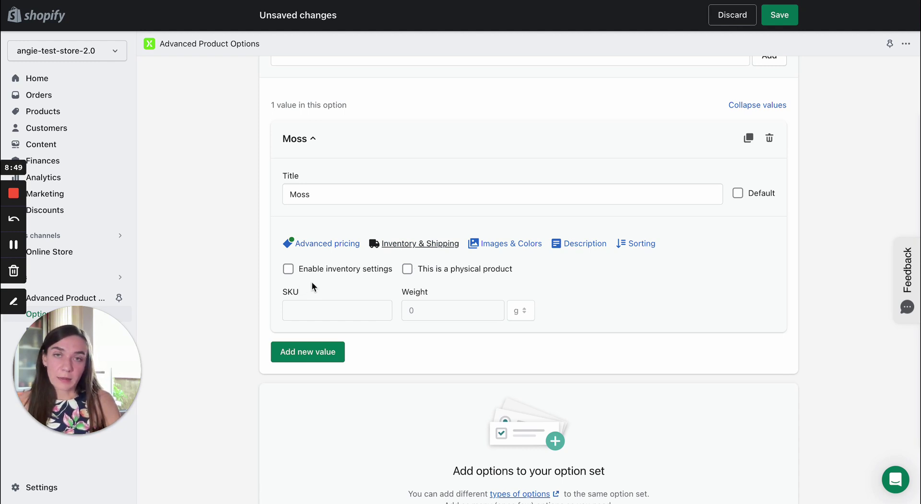
click(288, 269)
scroll(253, 287, down, 1)
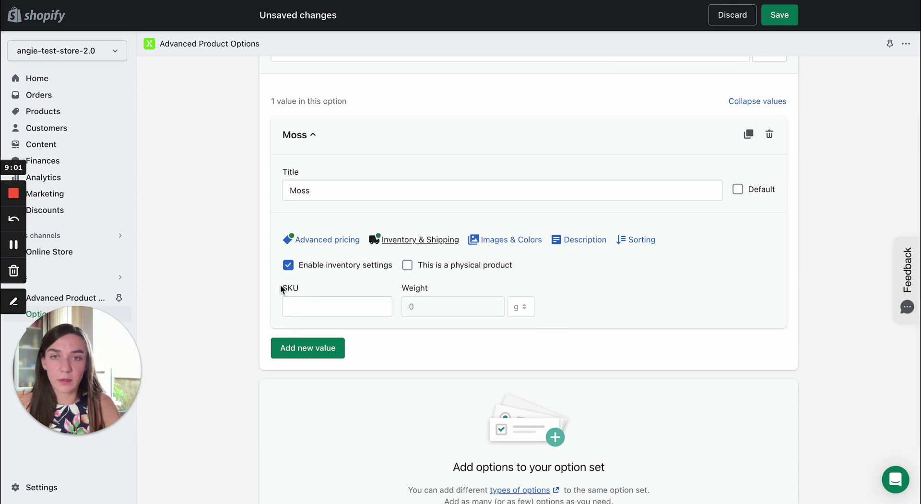
click(301, 306)
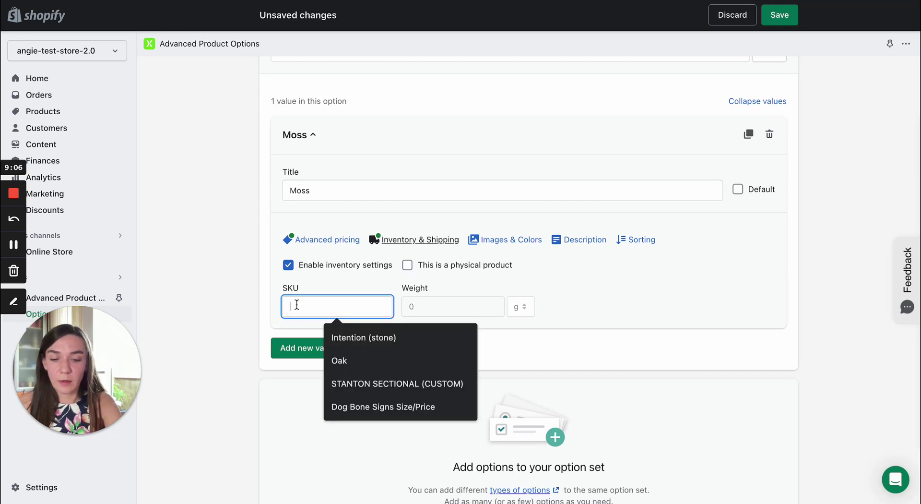
text(test)
click(231, 289)
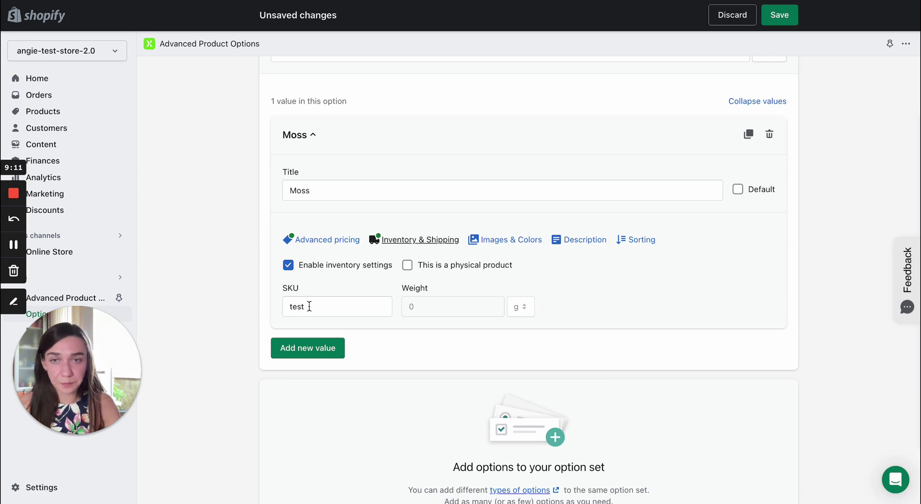
drag(309, 306, 286, 307)
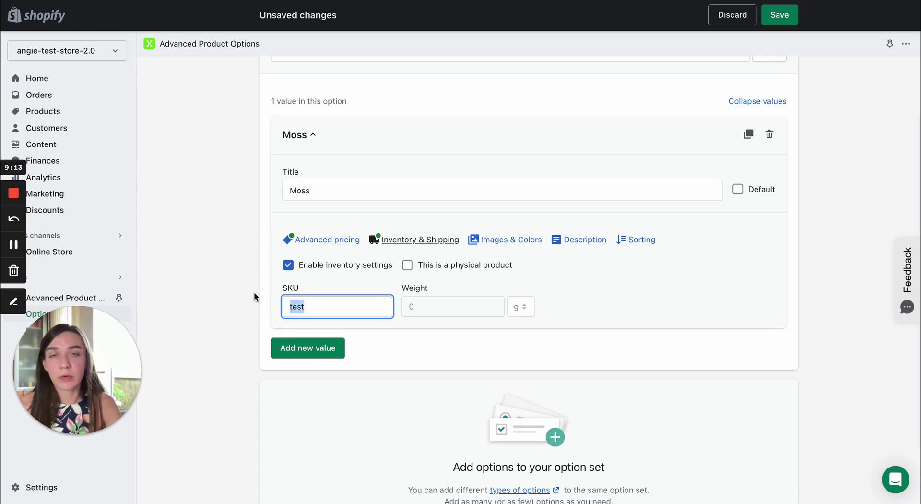
click(319, 307)
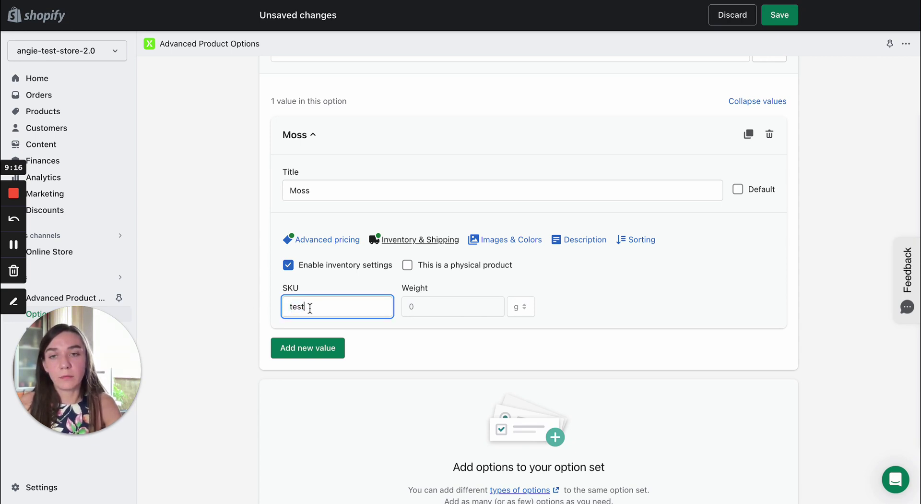
drag(309, 307, 285, 307)
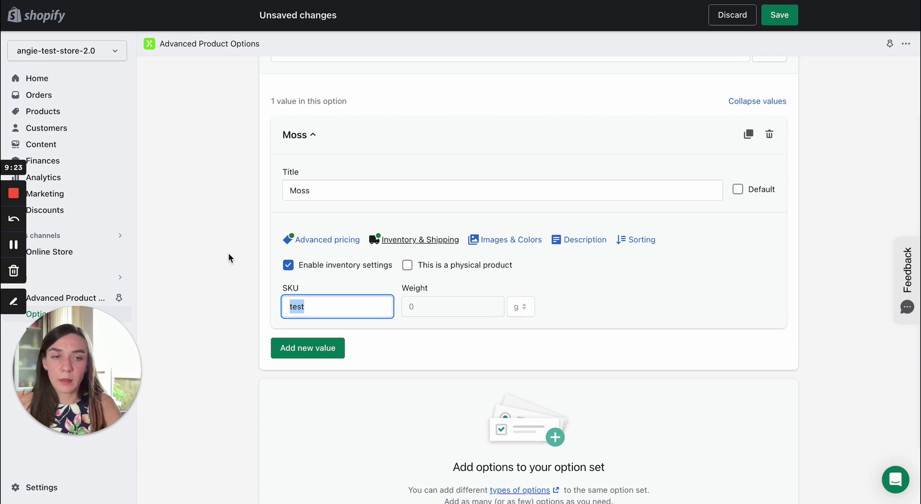
click(229, 254)
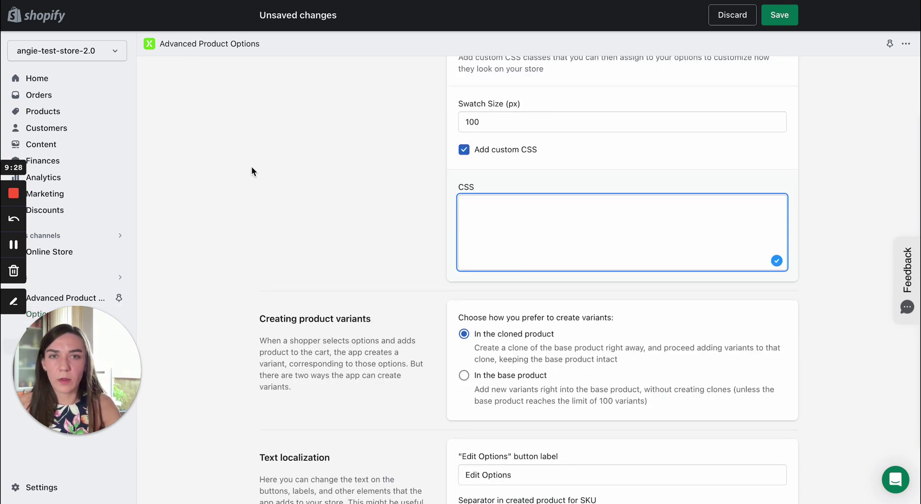
scroll(231, 157, up, 10)
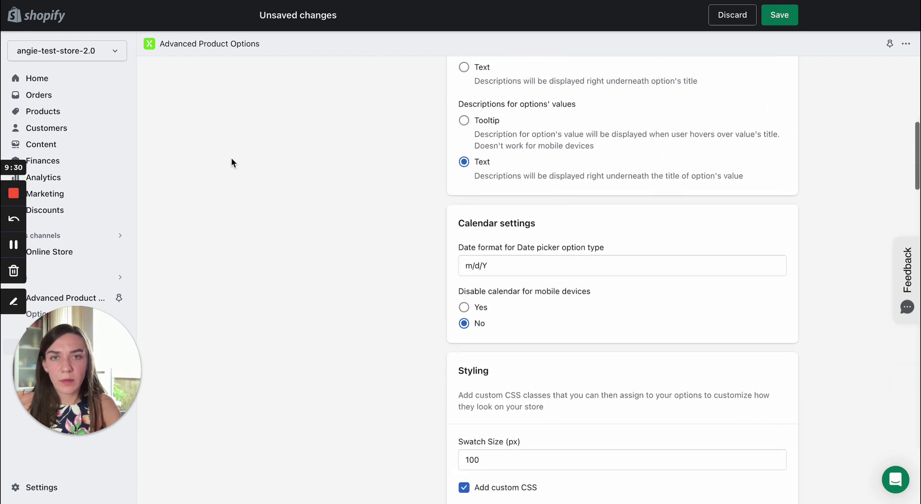
scroll(232, 158, up, 3)
scroll(232, 158, down, 20)
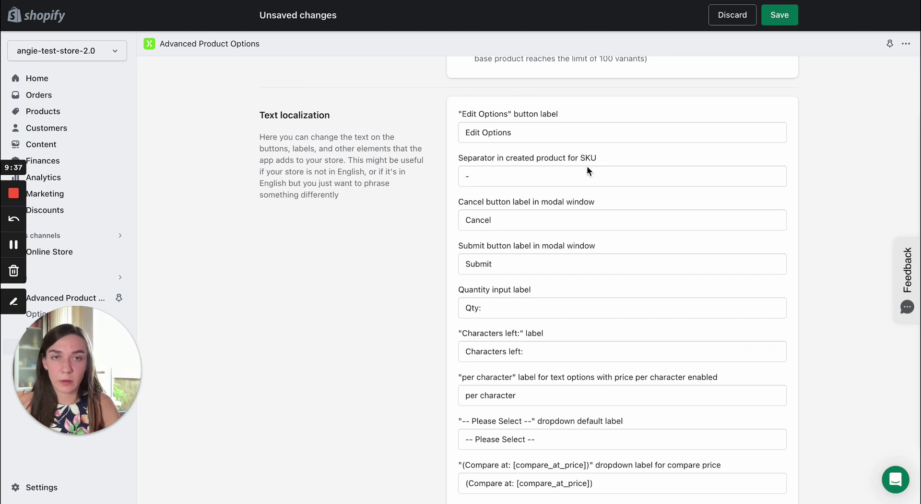
double_click(503, 170)
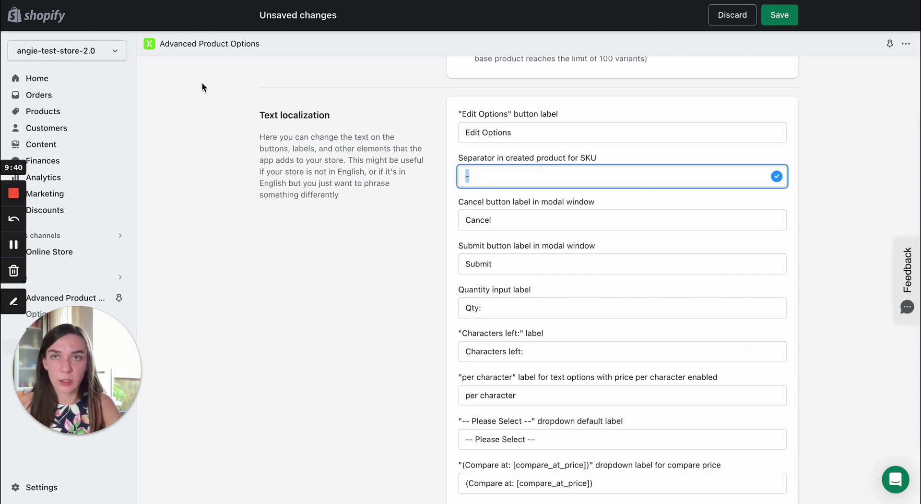
scroll(274, 181, up, 10)
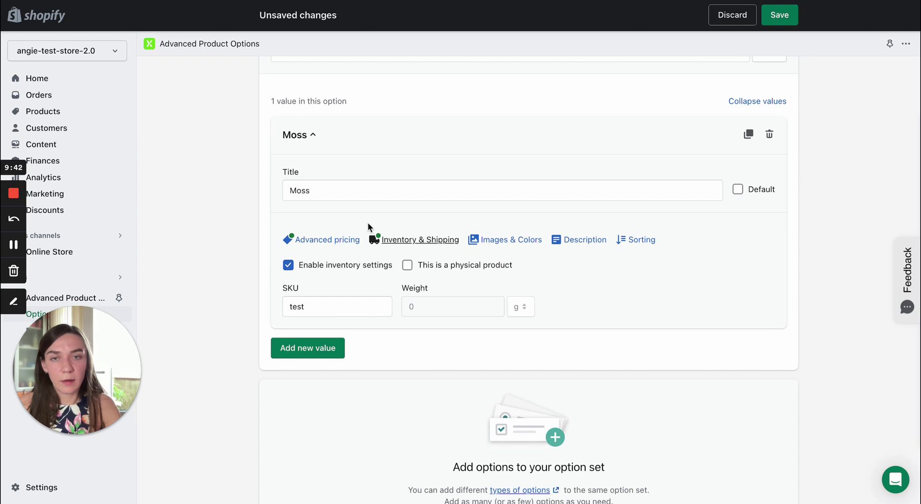
Mark Moss as a physical product, leaving the weight unit on grams.
click(407, 266)
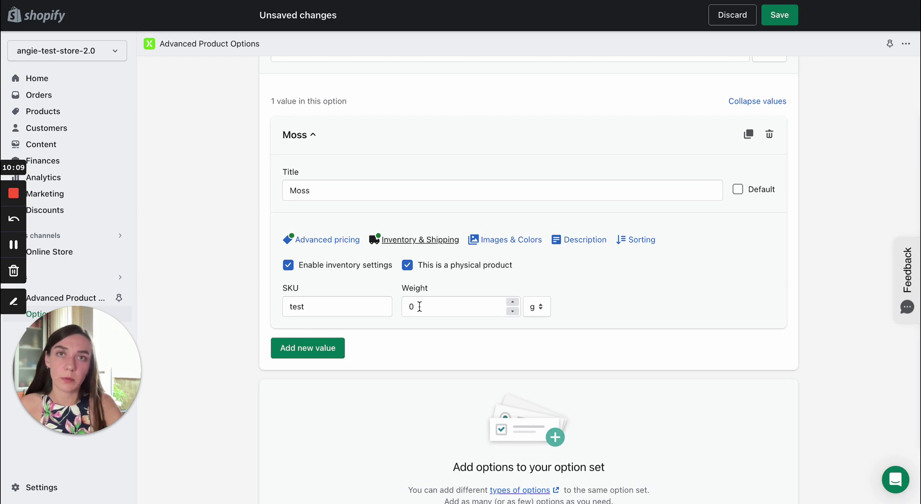
click(545, 306)
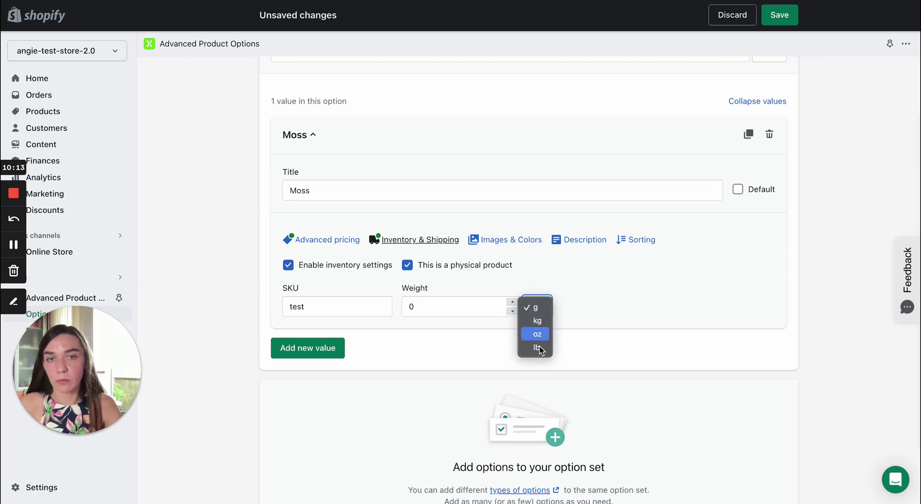
click(604, 284)
click(607, 283)
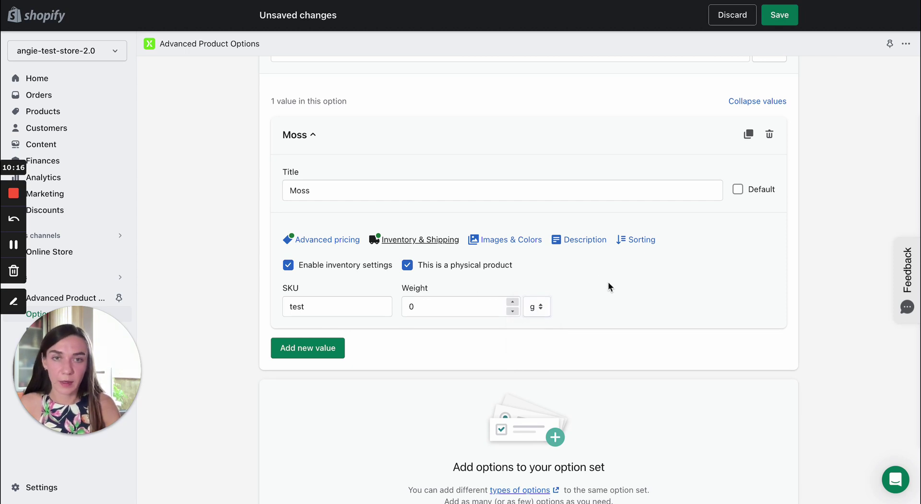
click(509, 245)
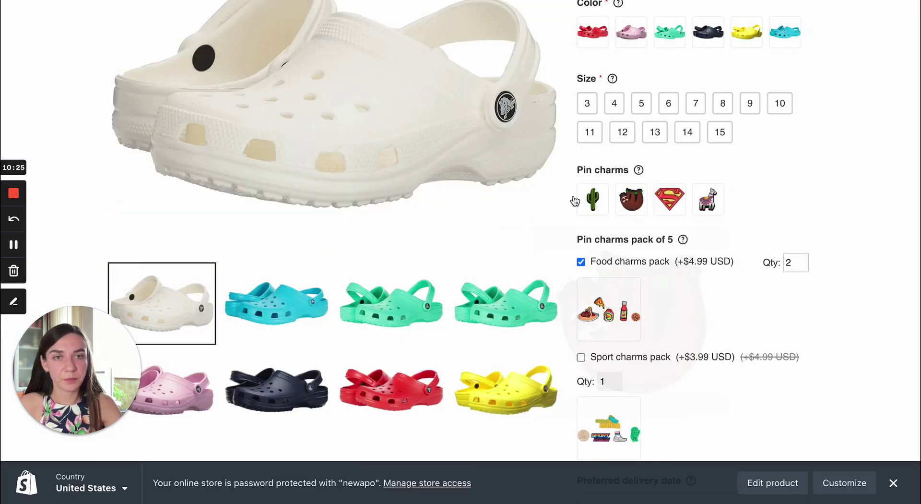
mouse_move(704, 202)
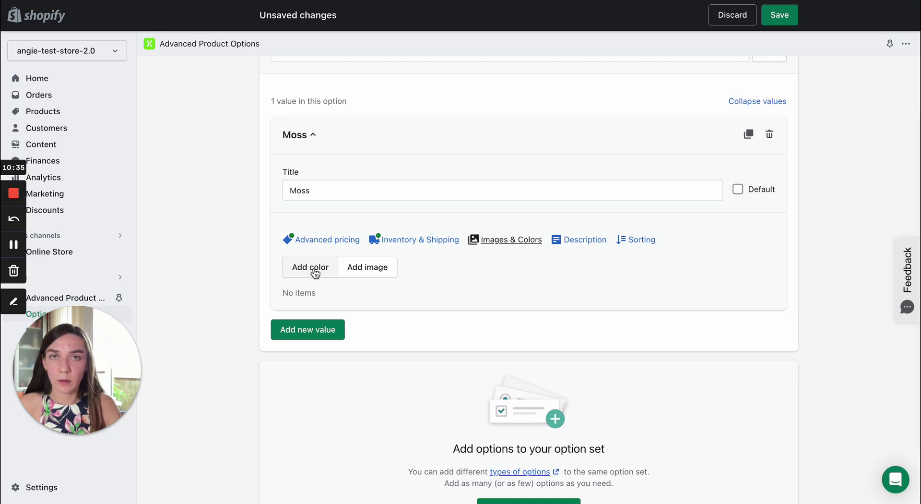
click(314, 271)
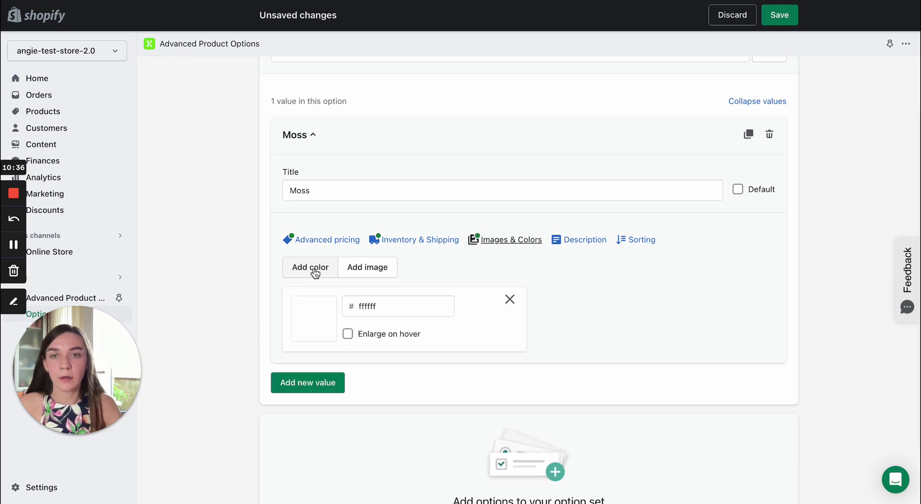
click(385, 307)
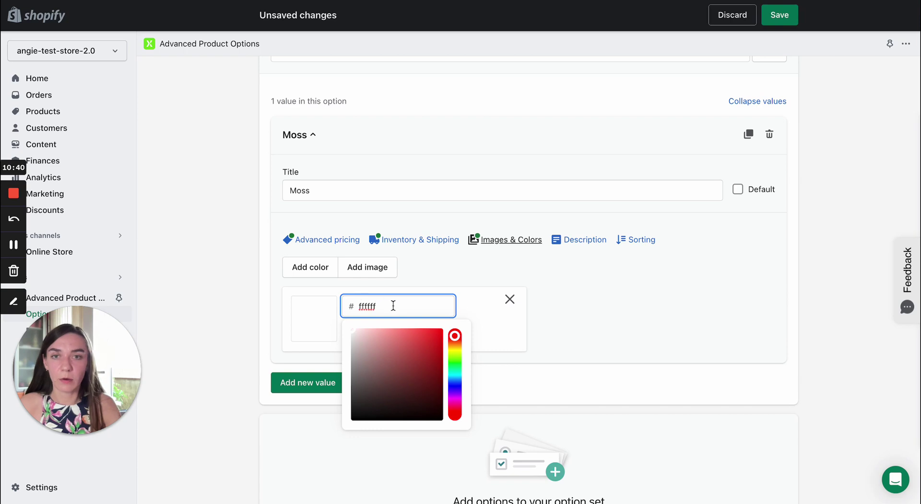
click(454, 368)
click(412, 344)
click(428, 341)
click(426, 335)
click(589, 316)
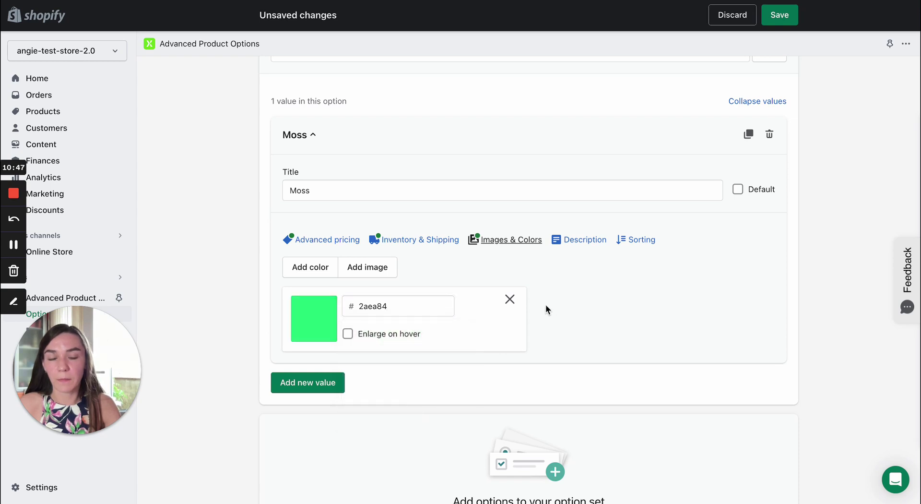
click(510, 299)
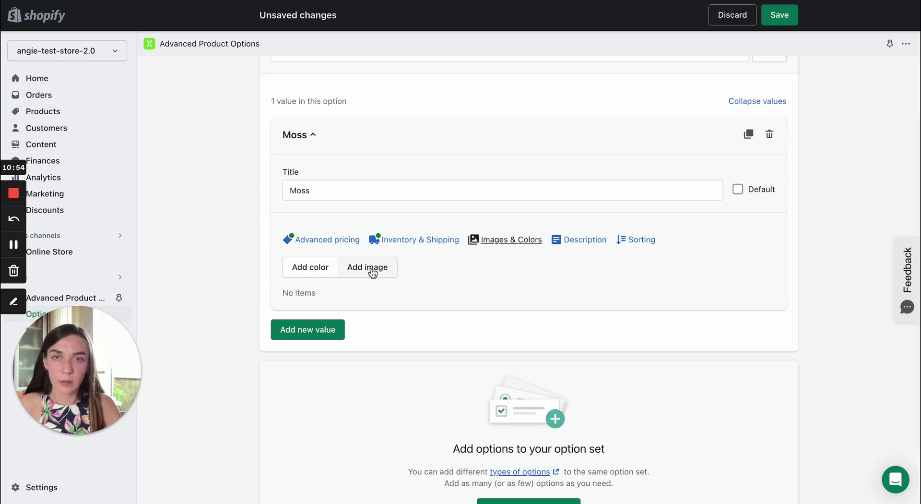
Upload the Moss lunch bag photo from the APO folder as Moss's swatch image.
click(372, 272)
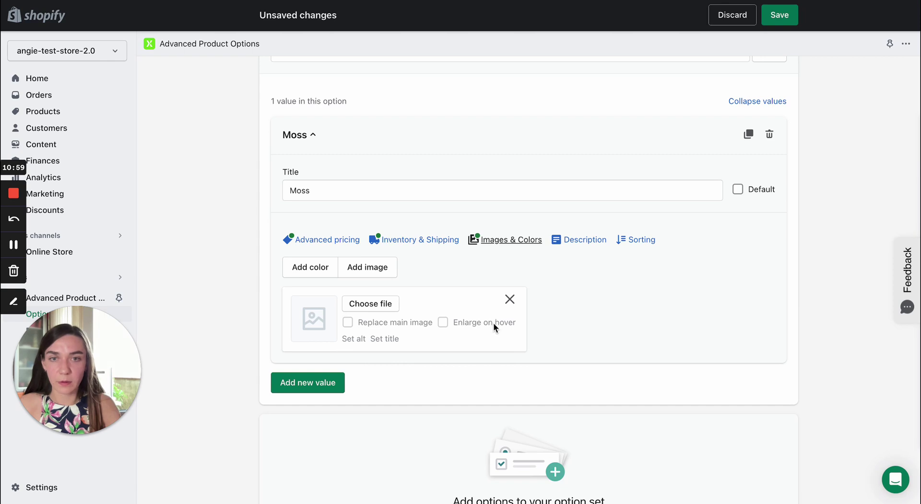
click(372, 304)
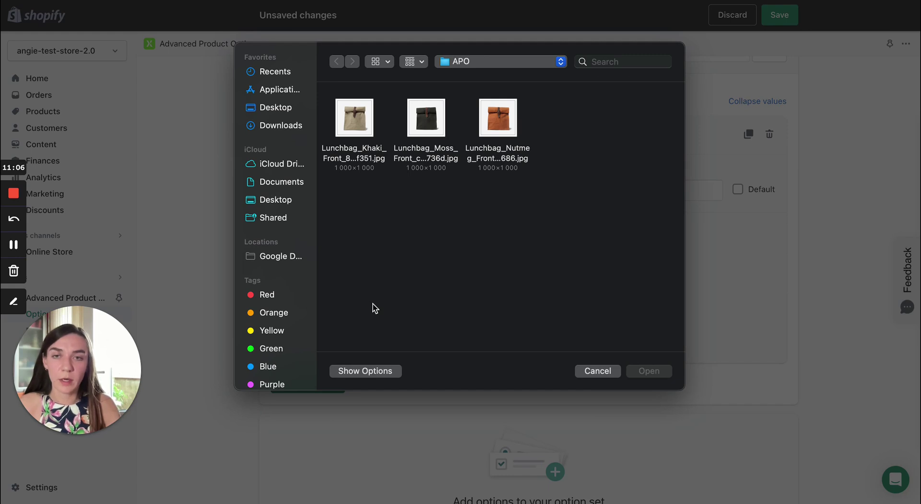
click(425, 120)
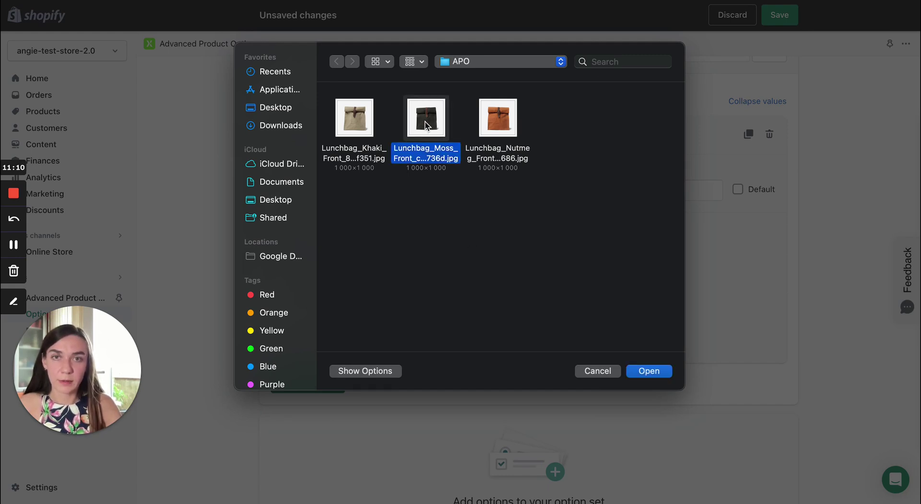
click(656, 374)
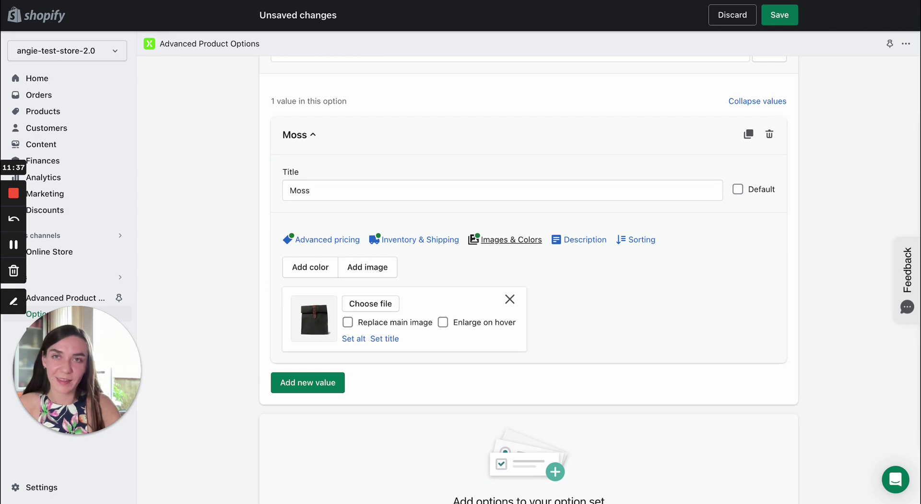
On the storefront Crocs Classic Clog page, select the Red colour swatch.
key(ctrl+Tab)
scroll(467, 219, up, 3)
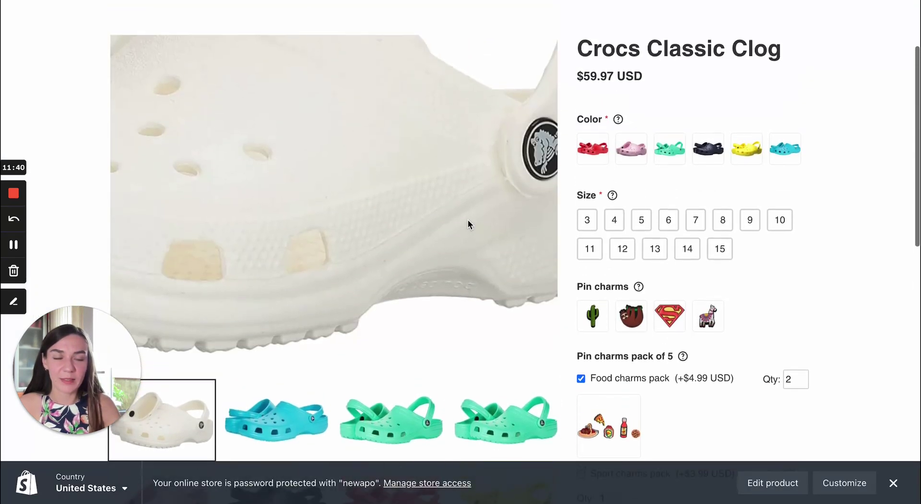
click(595, 156)
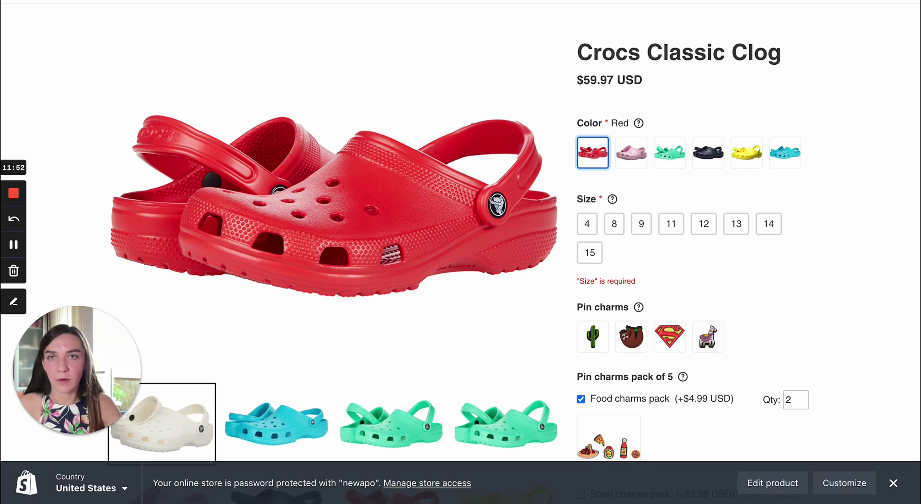
Back in the option set, turn on enlarging the Moss image on hover.
key(ctrl+Tab)
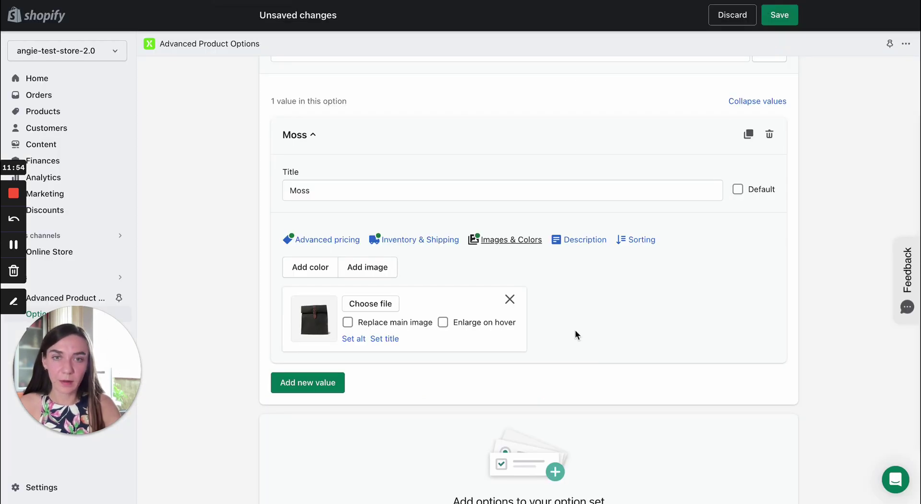
click(442, 322)
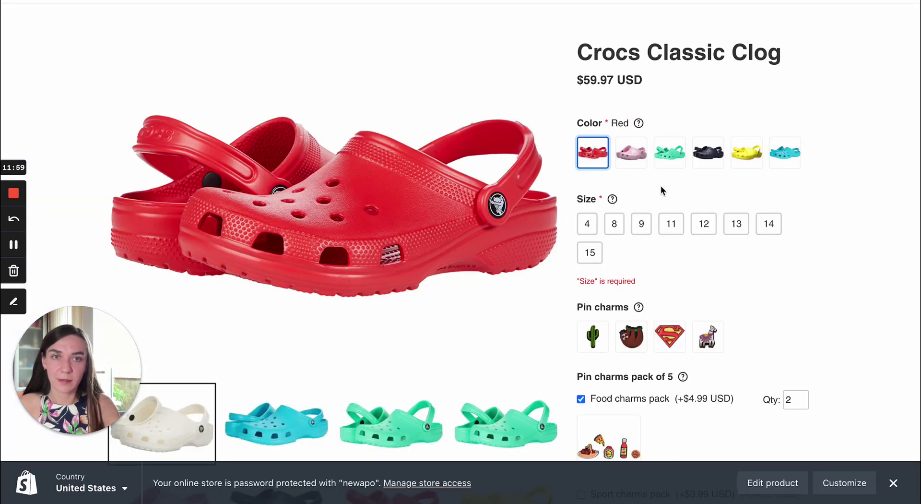
mouse_move(597, 338)
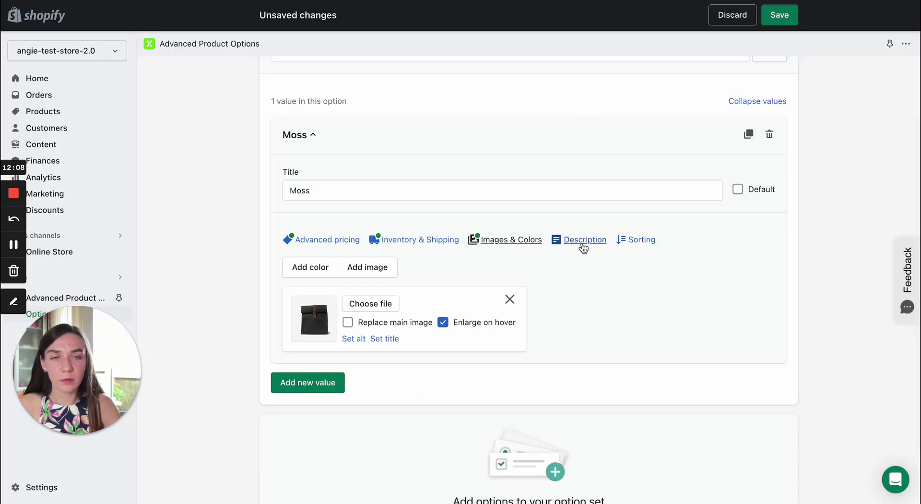
Show the Moss value's Description tab and place the cursor in the empty Description box.
click(581, 242)
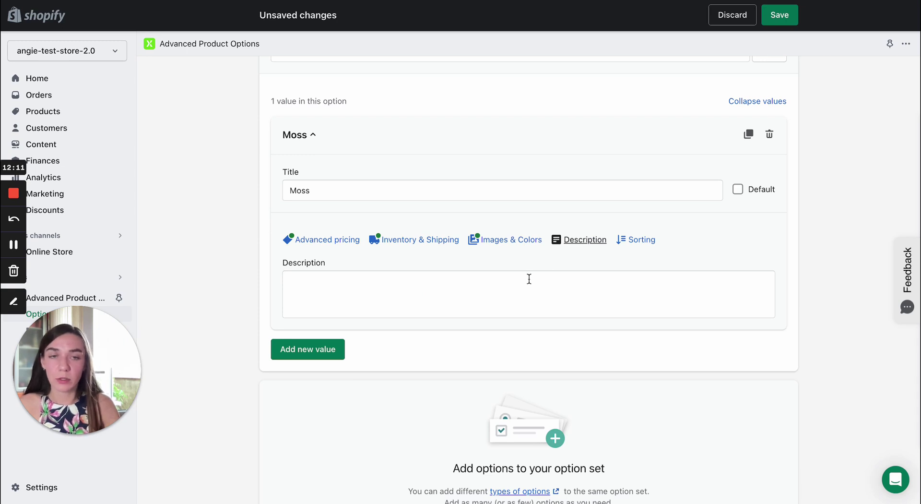
scroll(326, 216, up, 5)
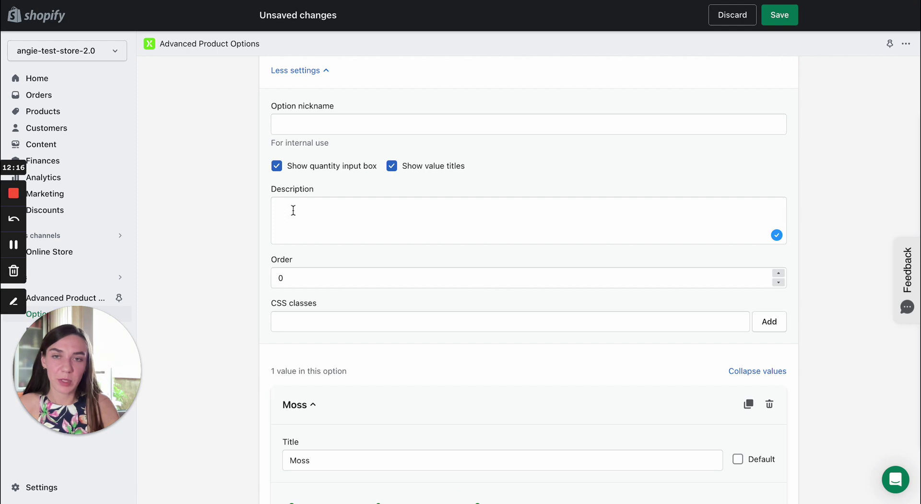
scroll(226, 110, up, 2)
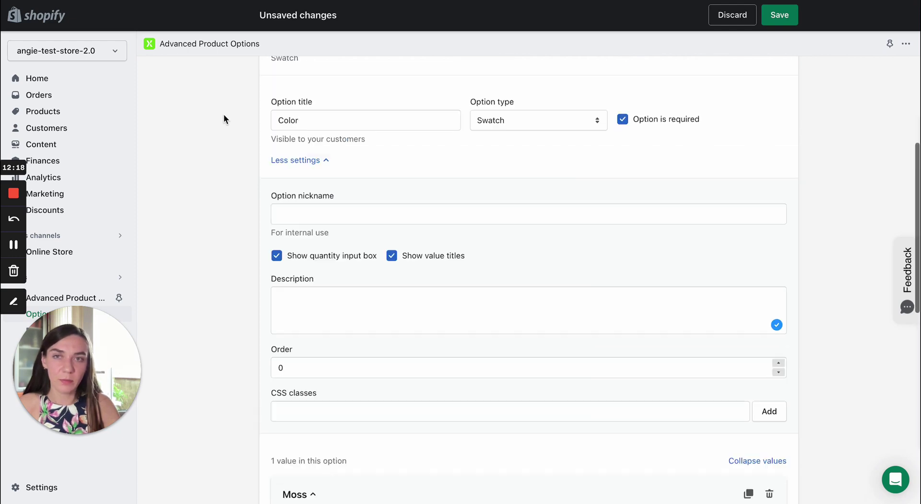
scroll(205, 115, down, 7)
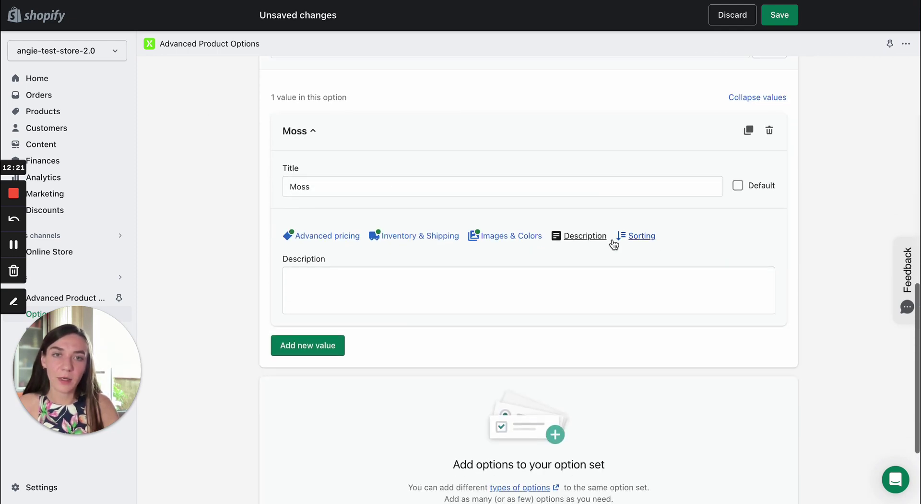
click(487, 286)
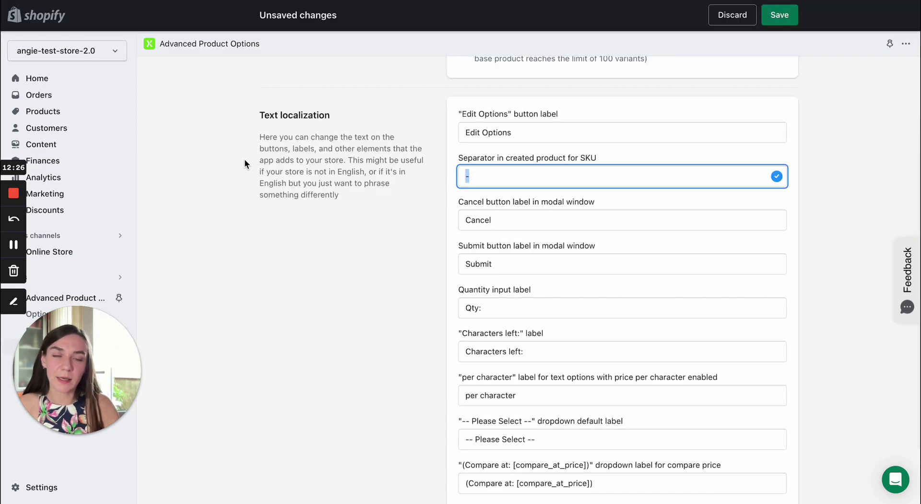
scroll(246, 159, up, 10)
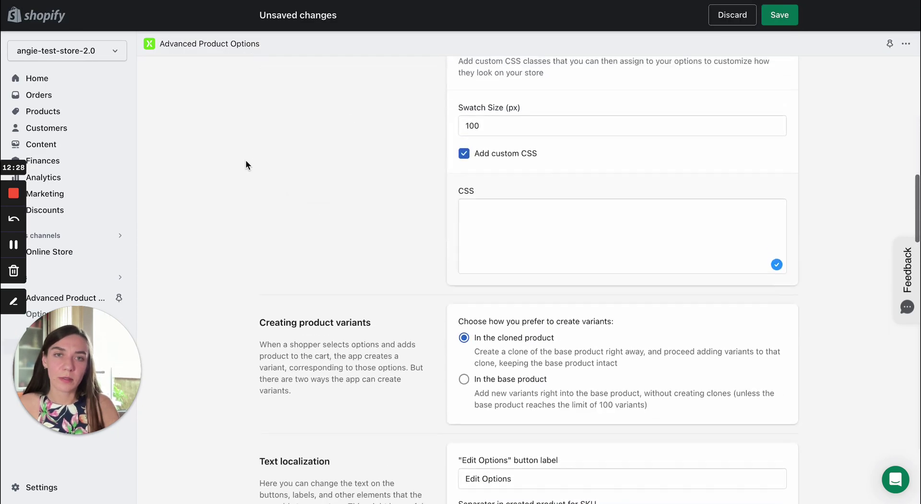
scroll(246, 160, up, 5)
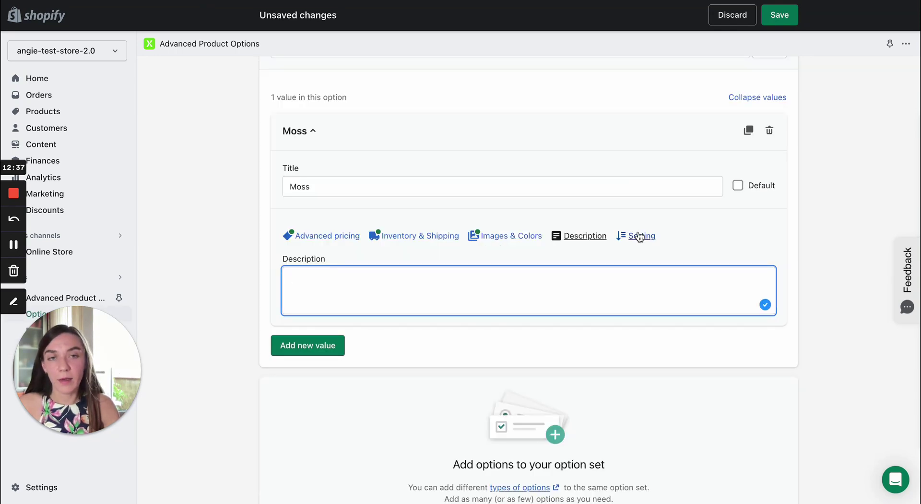
Check Moss's sort order (Order 1), then scroll back up to the Color option.
click(640, 238)
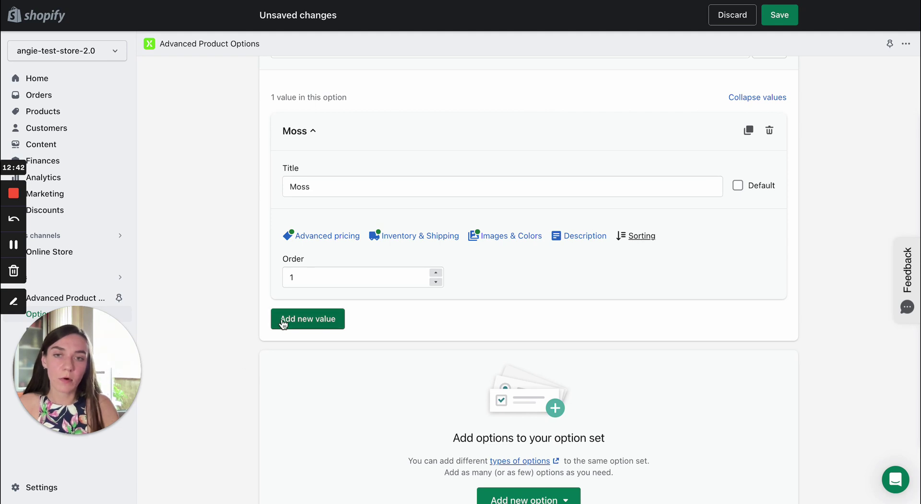
double_click(318, 187)
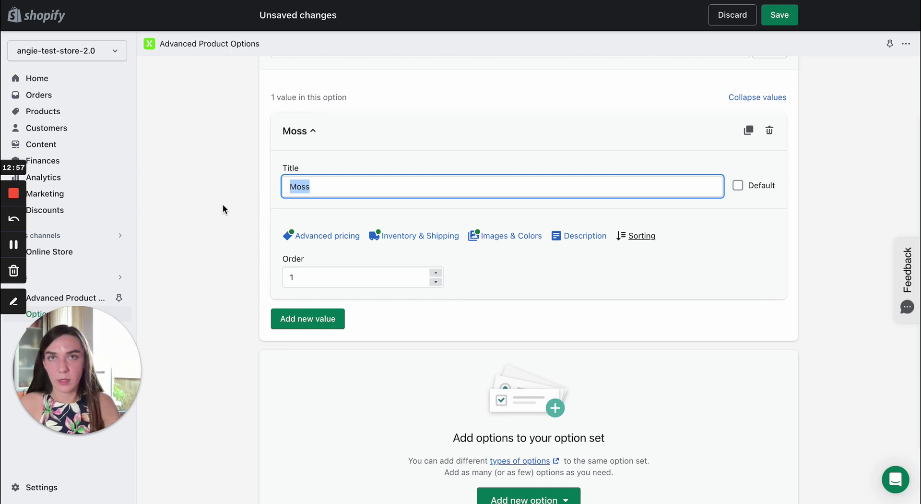
scroll(222, 203, up, 10)
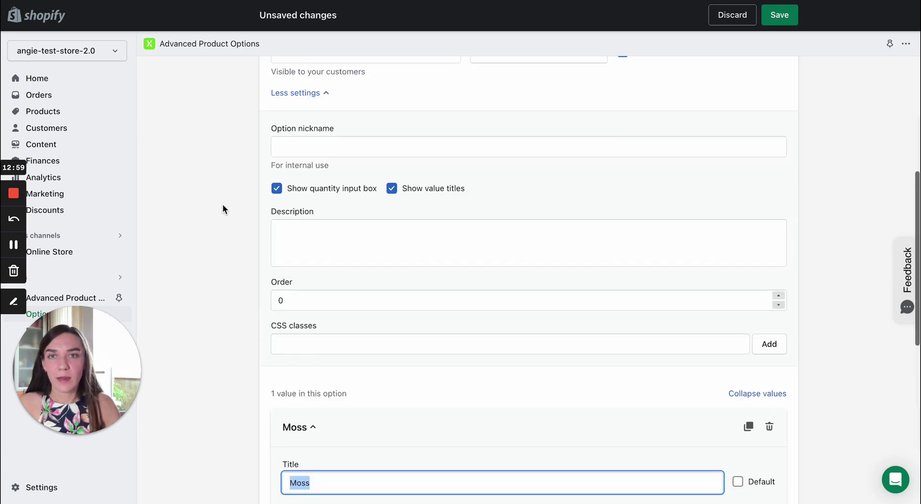